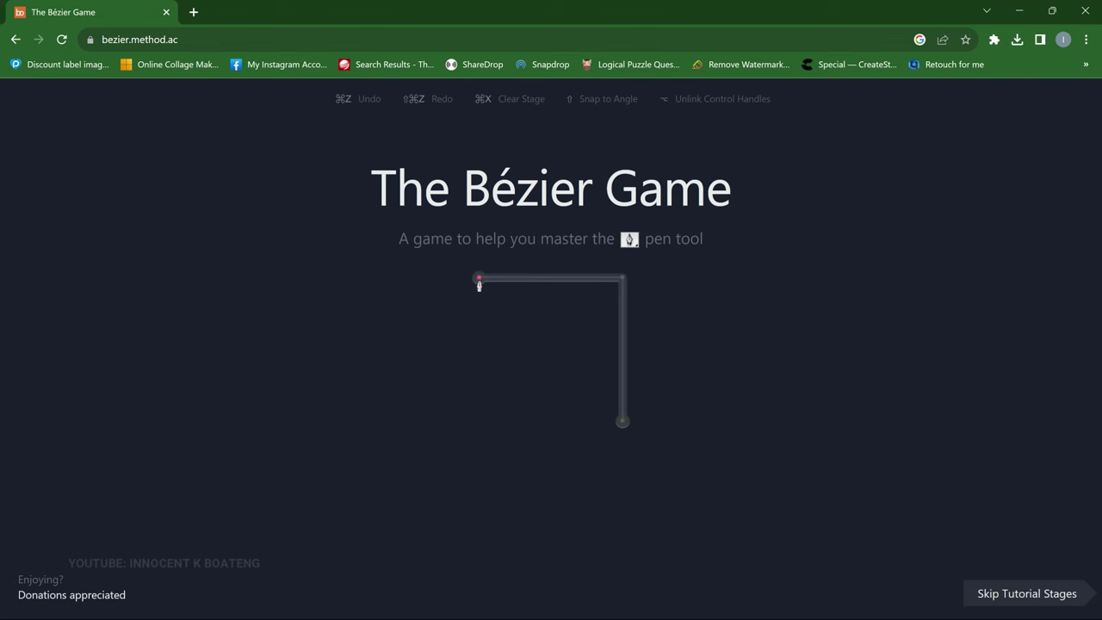
Trace the open right-angle guide in the Bézier Game with three corner nodes
left_click(480, 280)
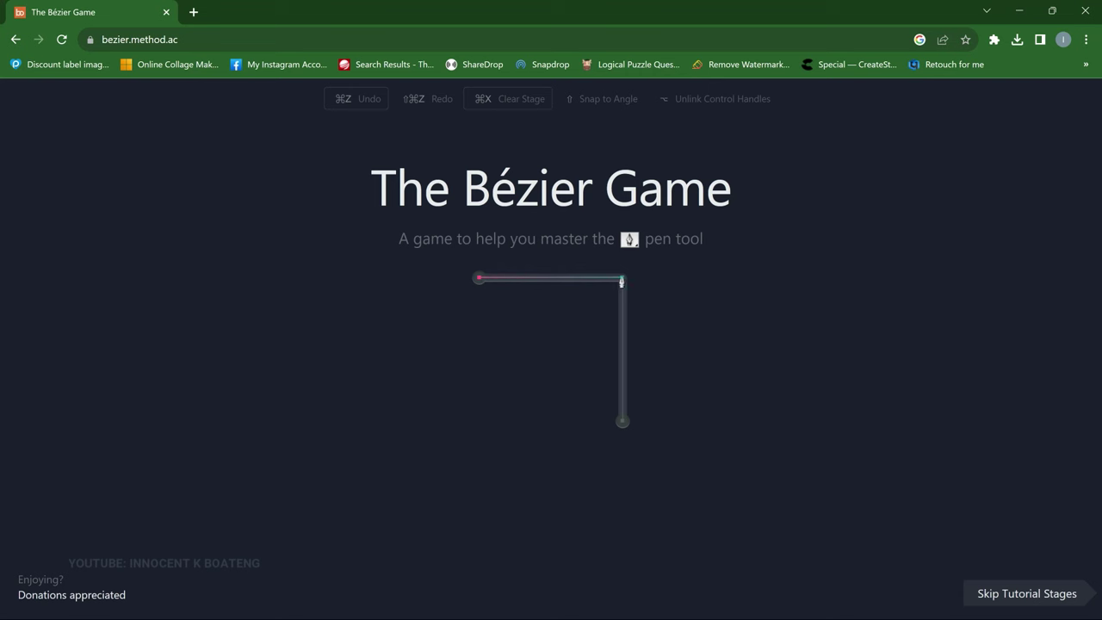
left_click(621, 280)
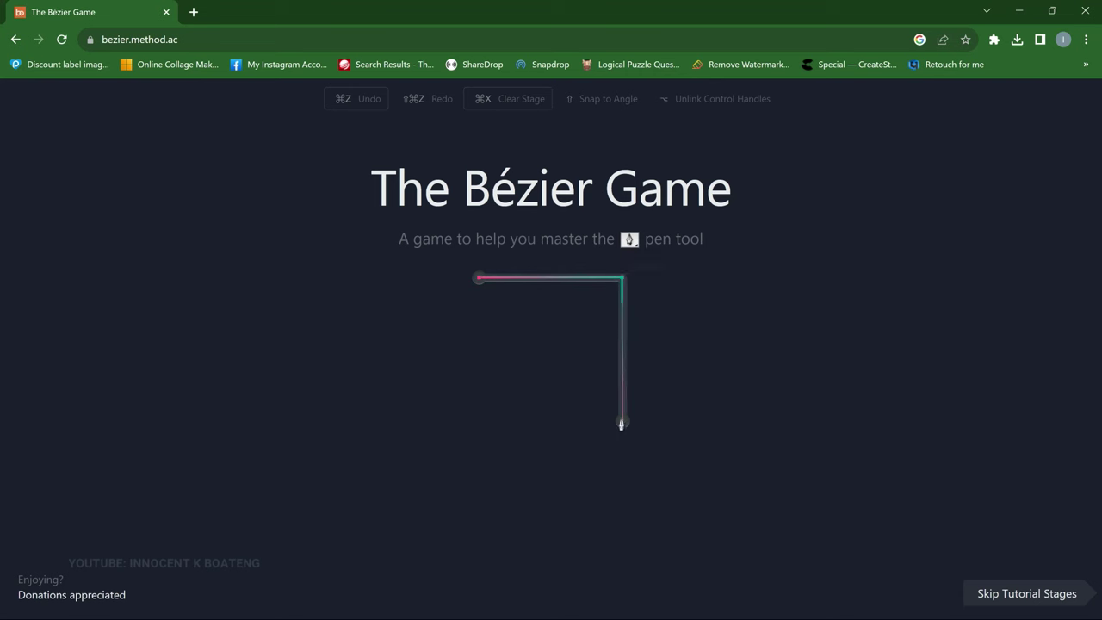
left_click(621, 424)
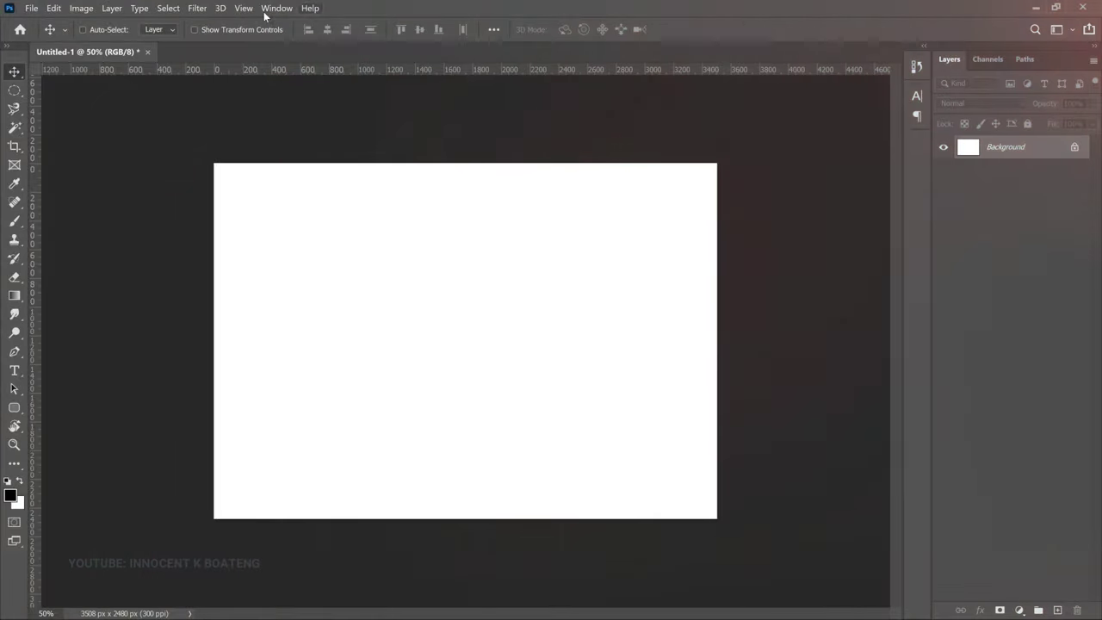
Switch to Photoshop, show the grid over the blank document and activate the Pen tool in Path mode
left_click(245, 8)
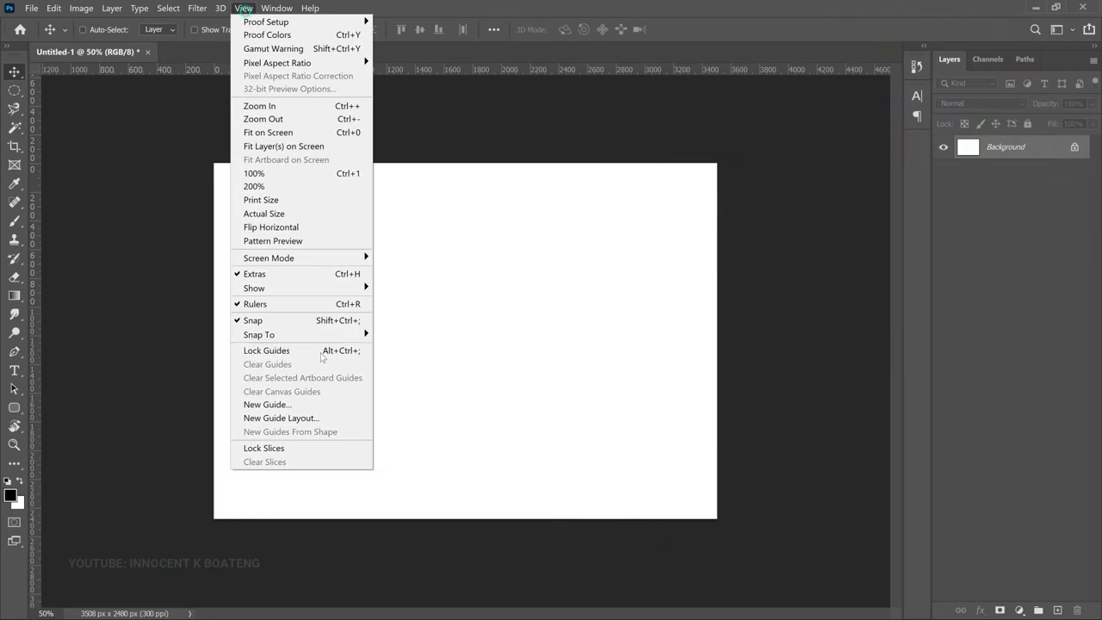
mouse_move(336, 289)
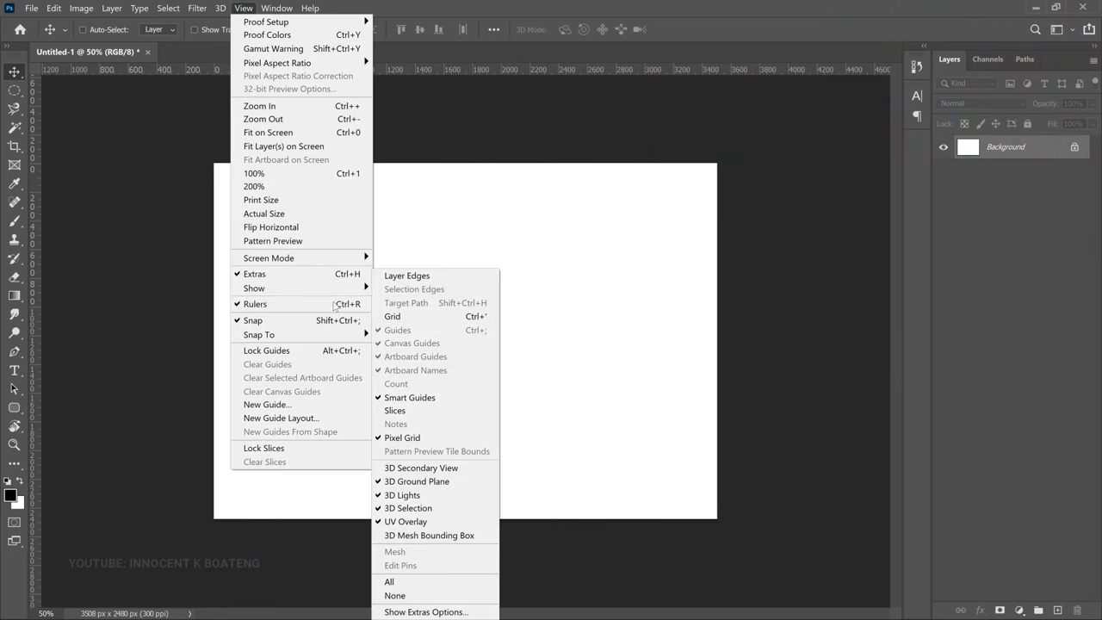
left_click(447, 320)
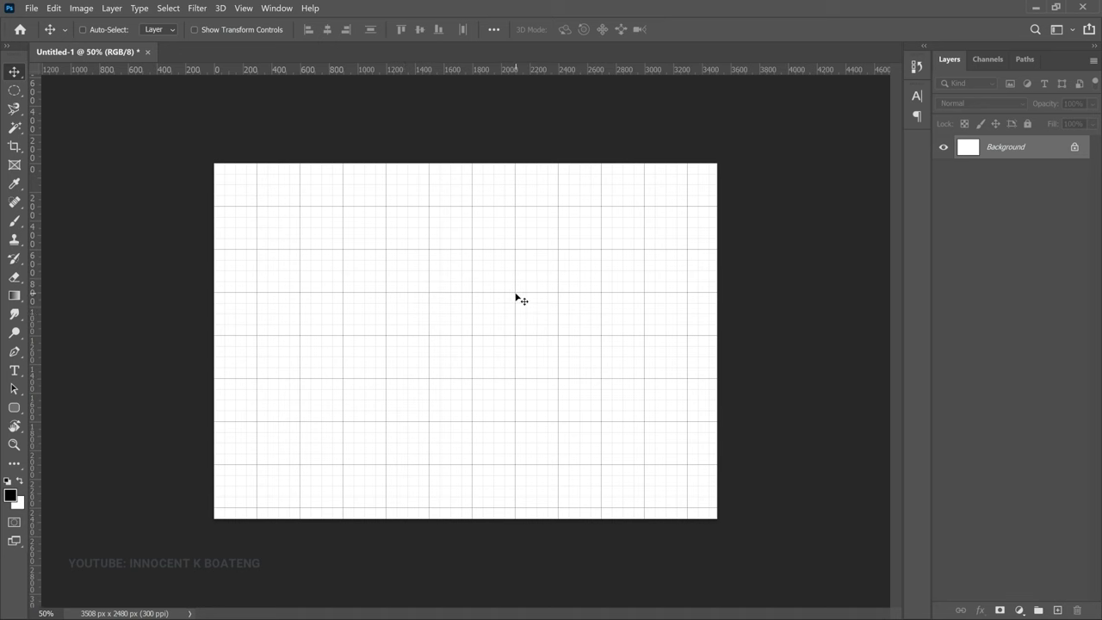
left_click(13, 351)
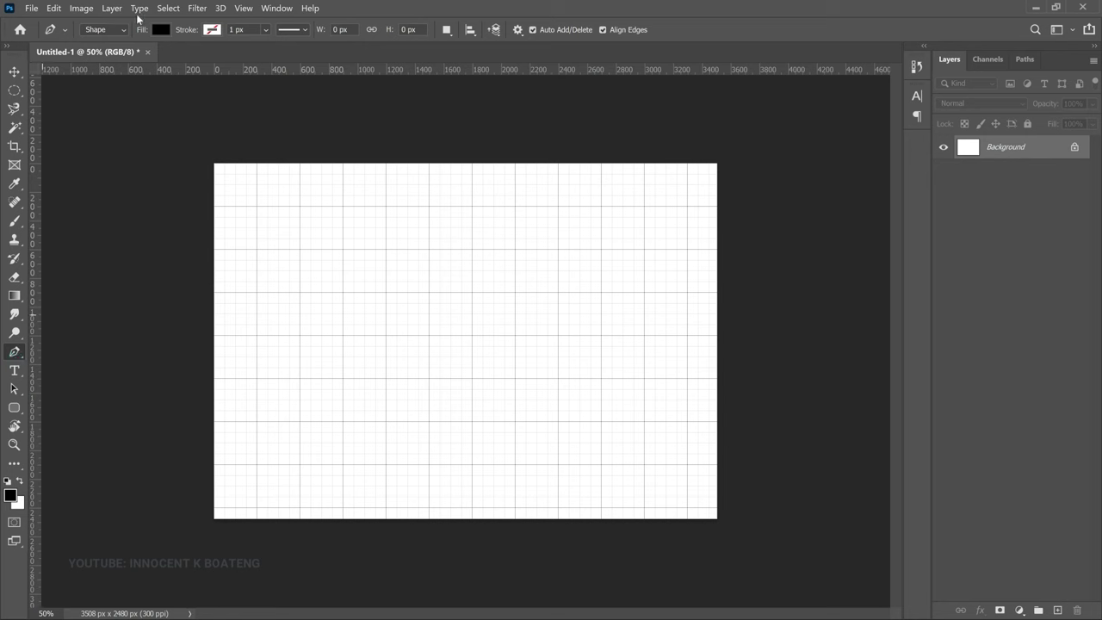
left_click(104, 33)
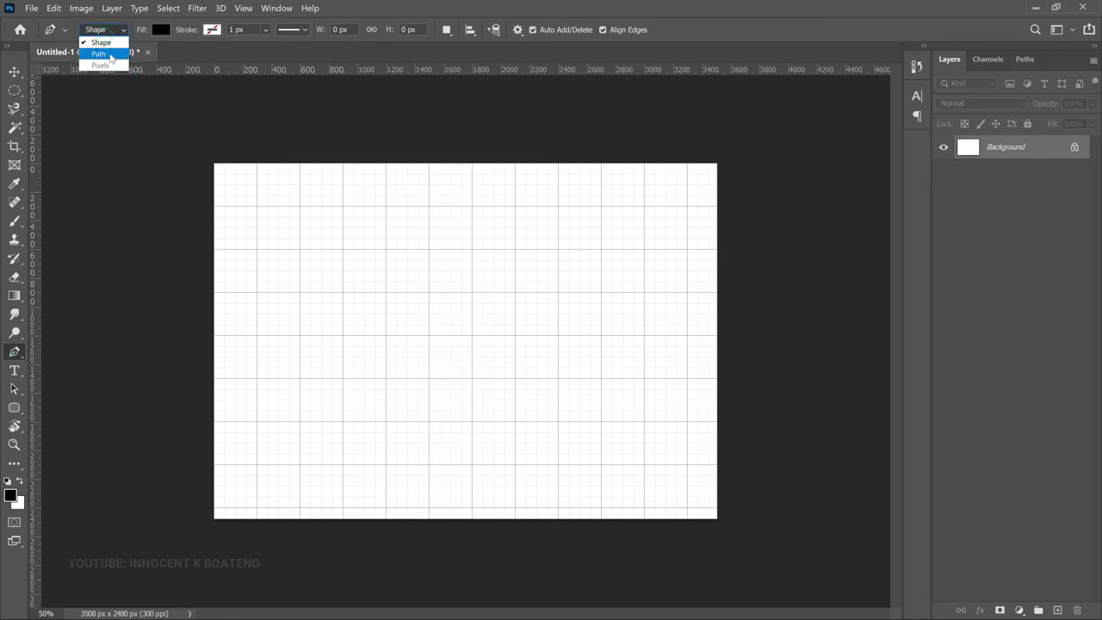
left_click(98, 53)
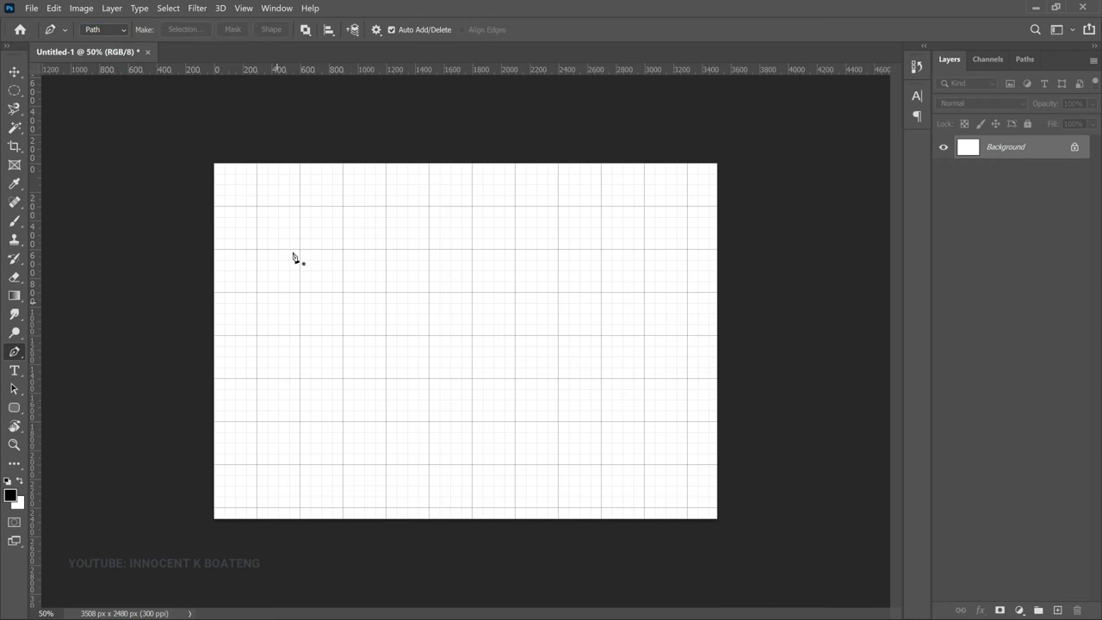
Draw a closed, straight-edged path shaped like an inverted L, four grid squares wide and three high, along the grid lines
left_click(385, 249)
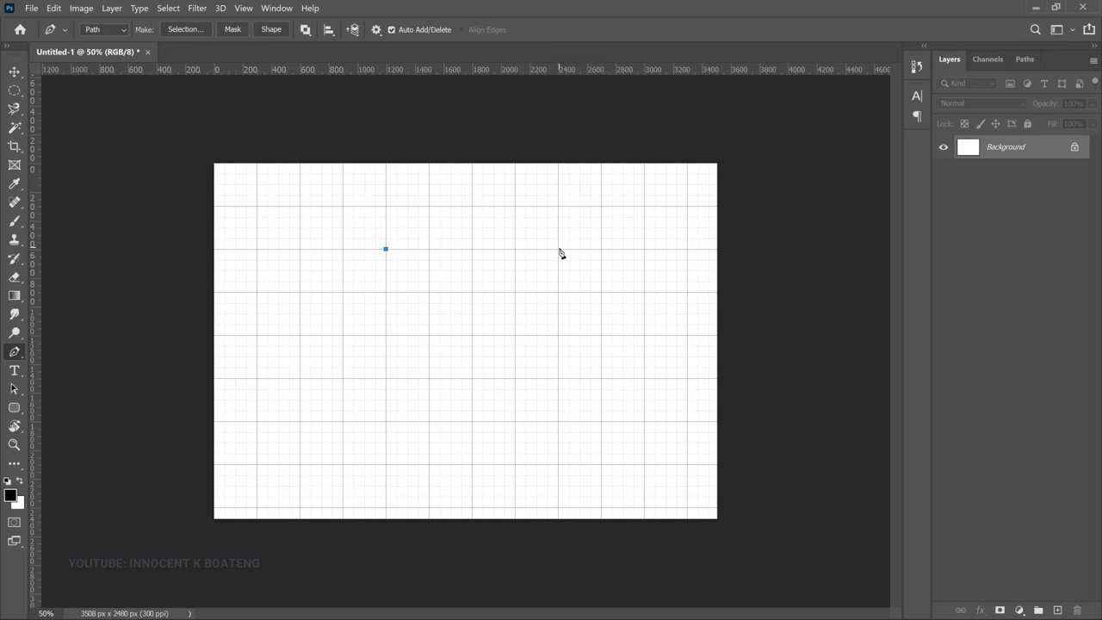
left_click(558, 248)
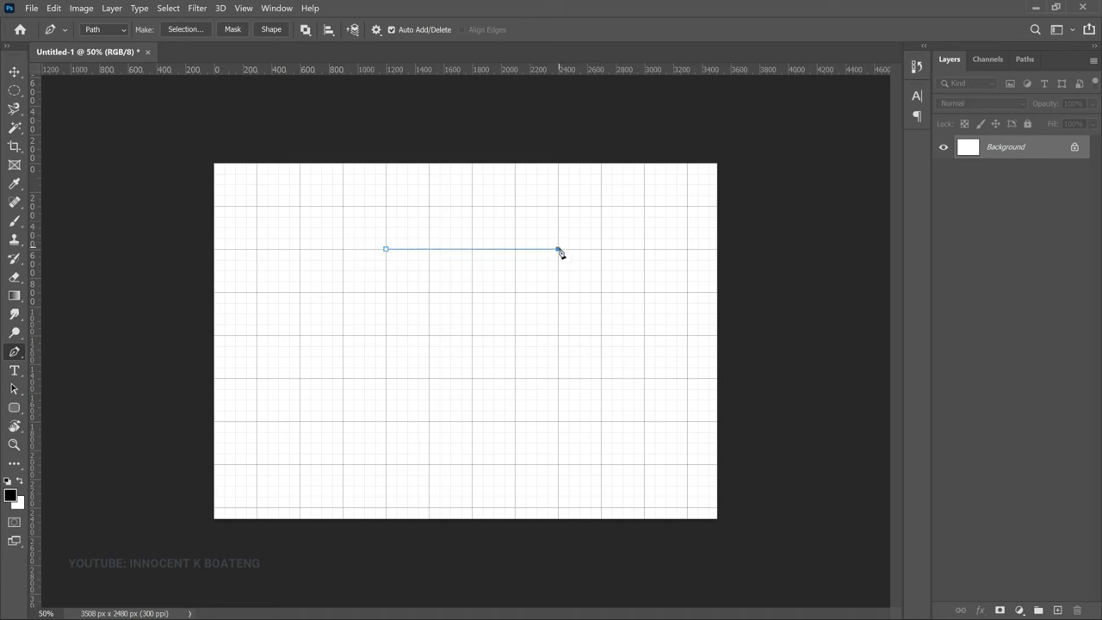
left_click(557, 377)
left_click(515, 378)
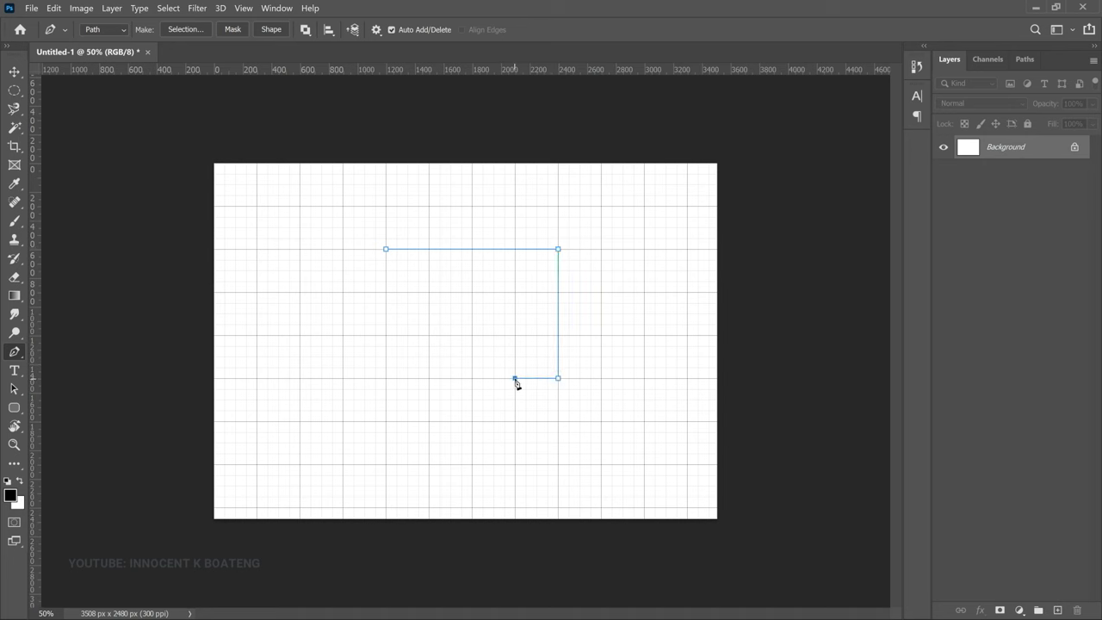
left_click(514, 335)
left_click(514, 292)
left_click(471, 291)
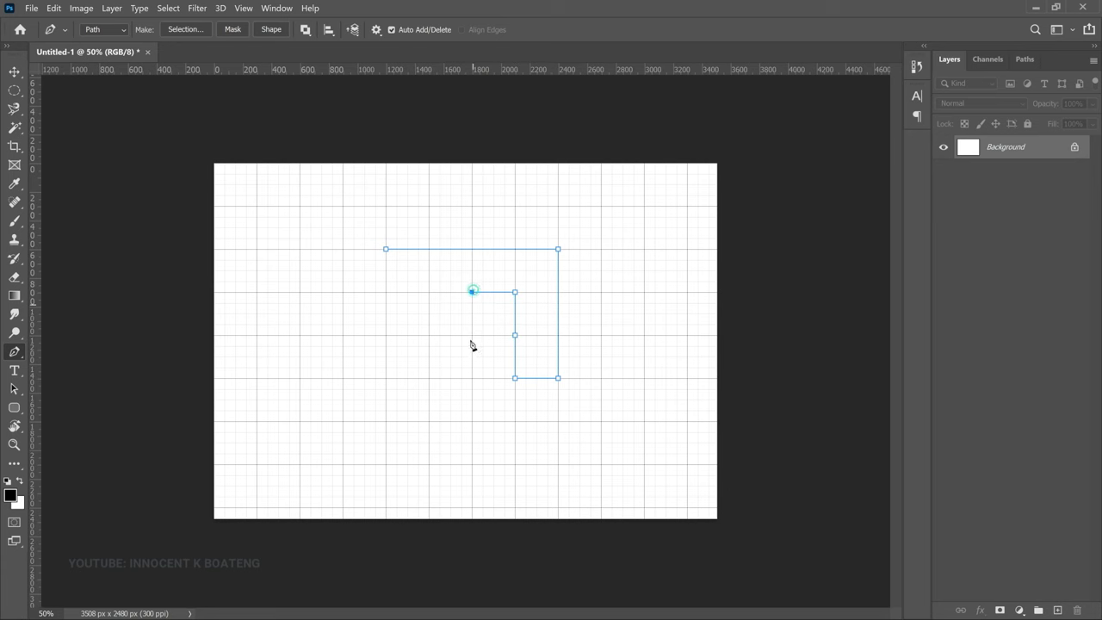
left_click(471, 335)
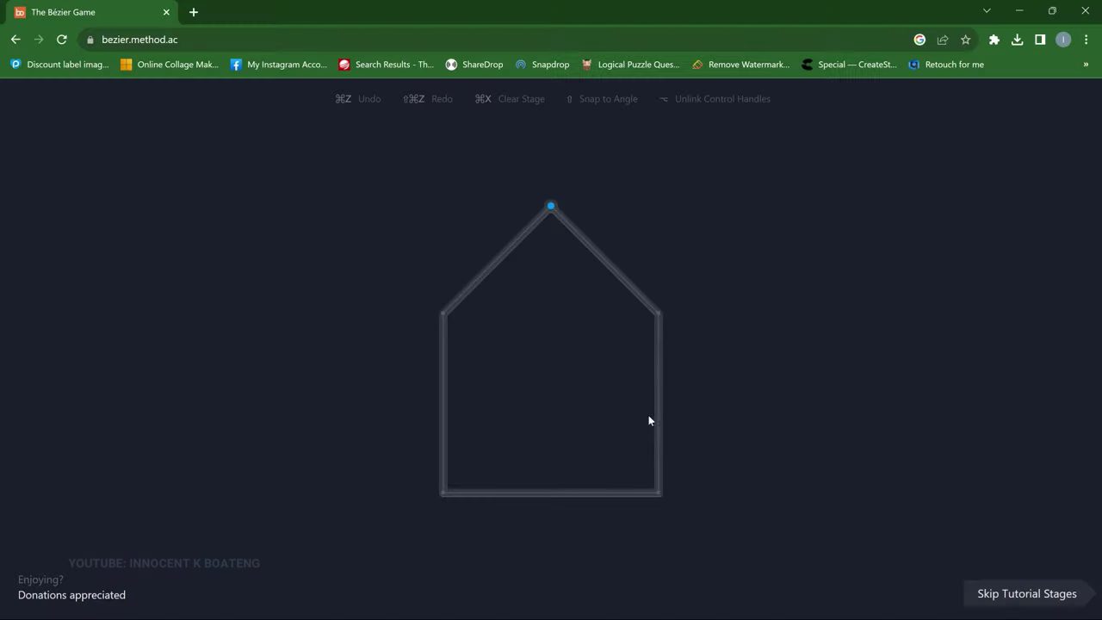
Switch to the Bézier Game and trace the closed house outline with straight segments, starting and ending at the roof peak
left_click(552, 208)
left_click(658, 314)
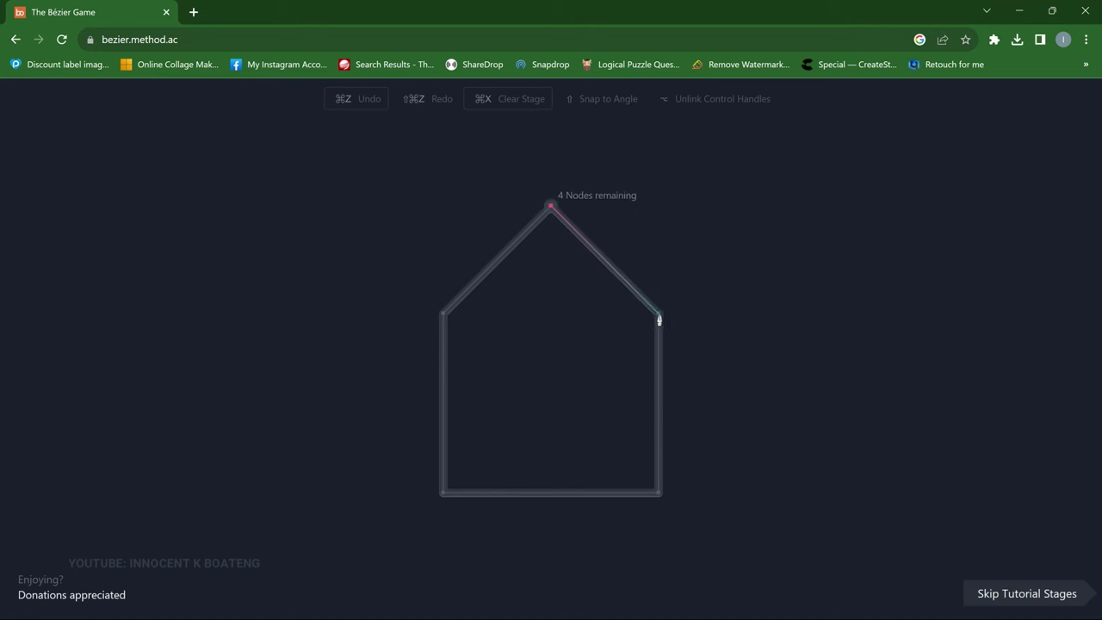
left_click(659, 492)
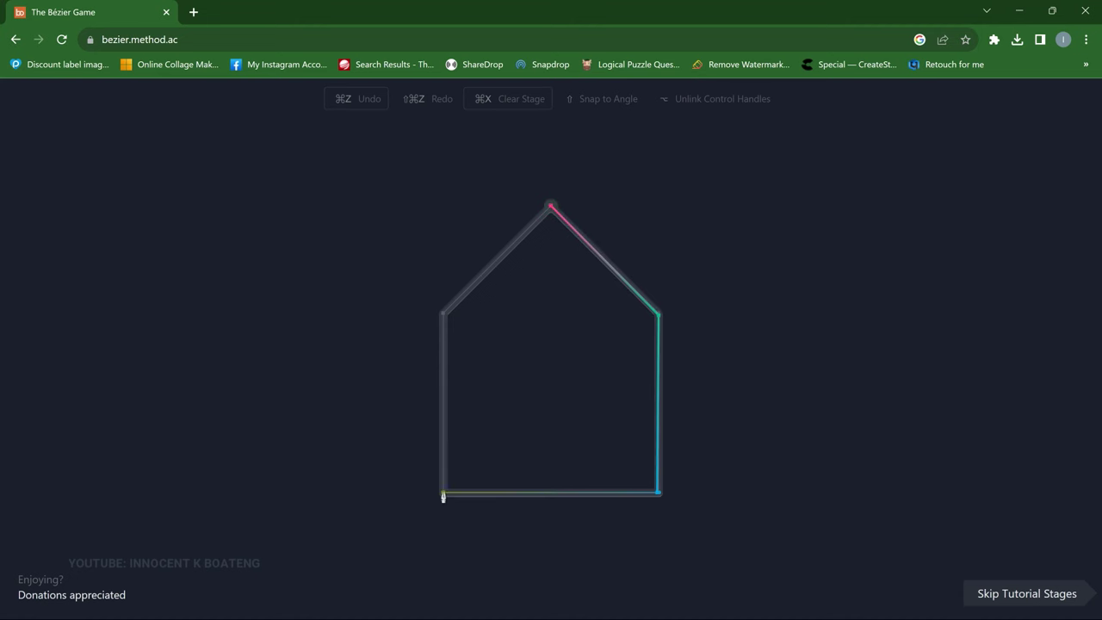
left_click(443, 494)
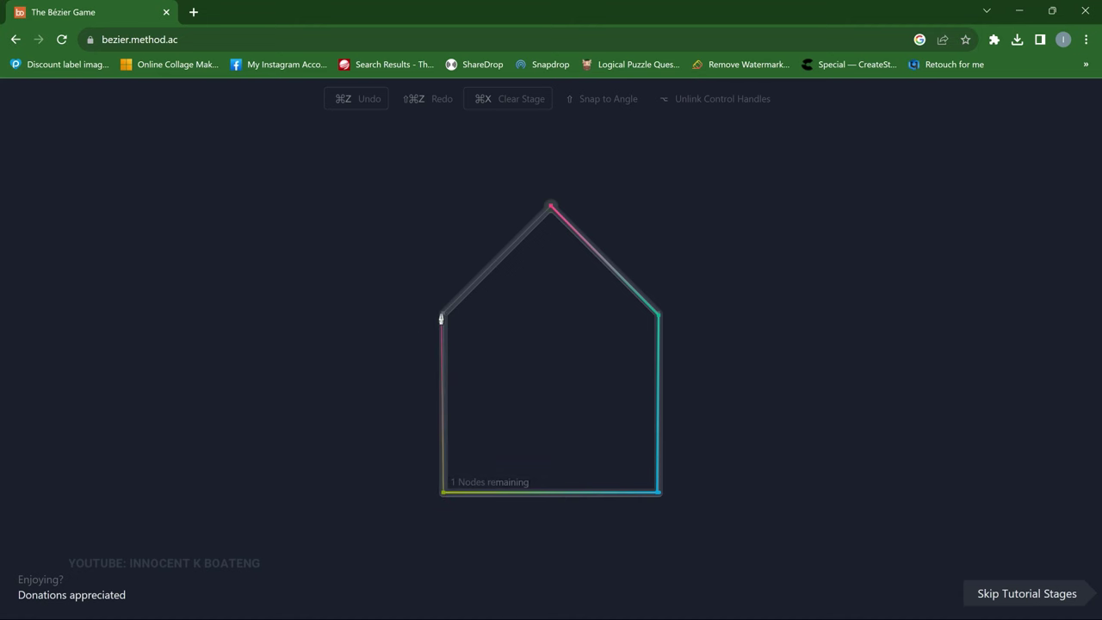
left_click(442, 316)
left_click(551, 209)
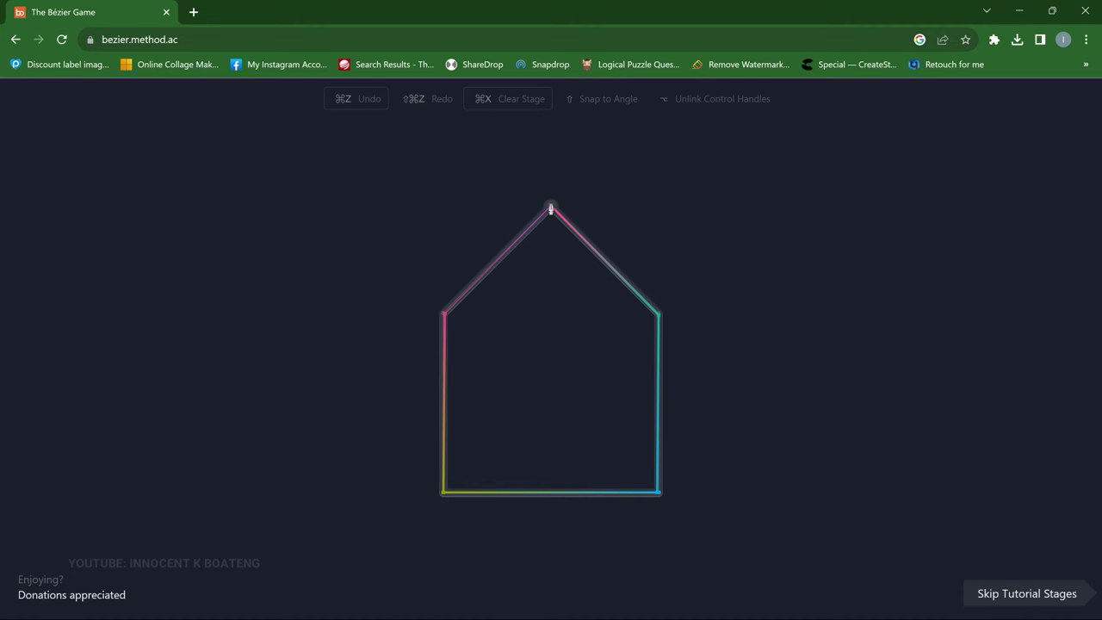
Start tracing the circle guide with smooth nodes at its leftmost and topmost points
left_click_drag(471, 348, 471, 307)
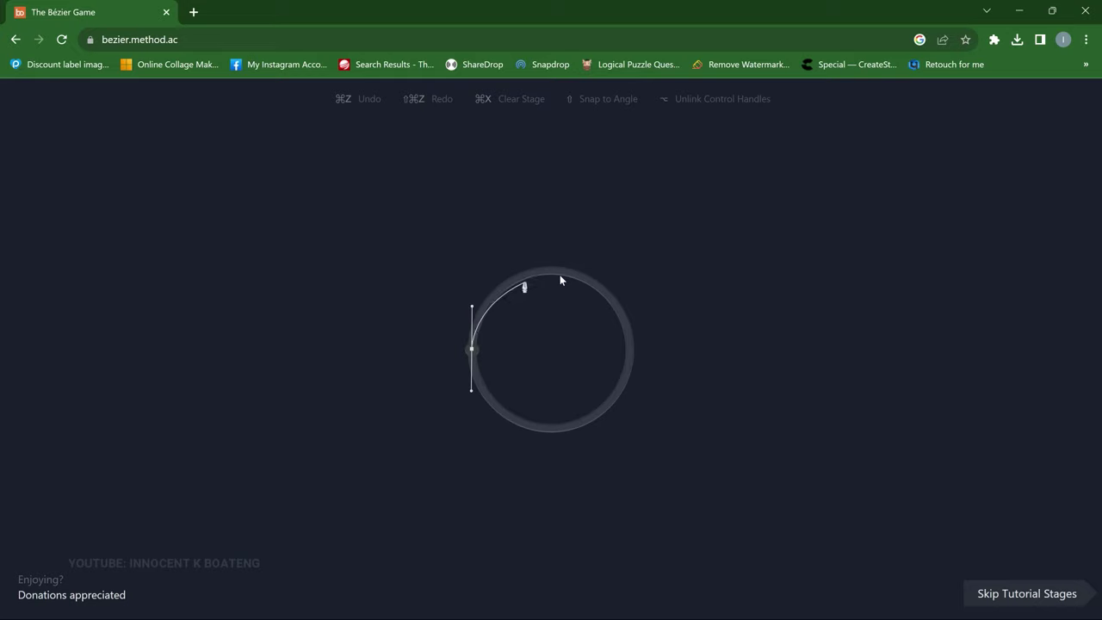
left_click_drag(555, 271, 585, 269)
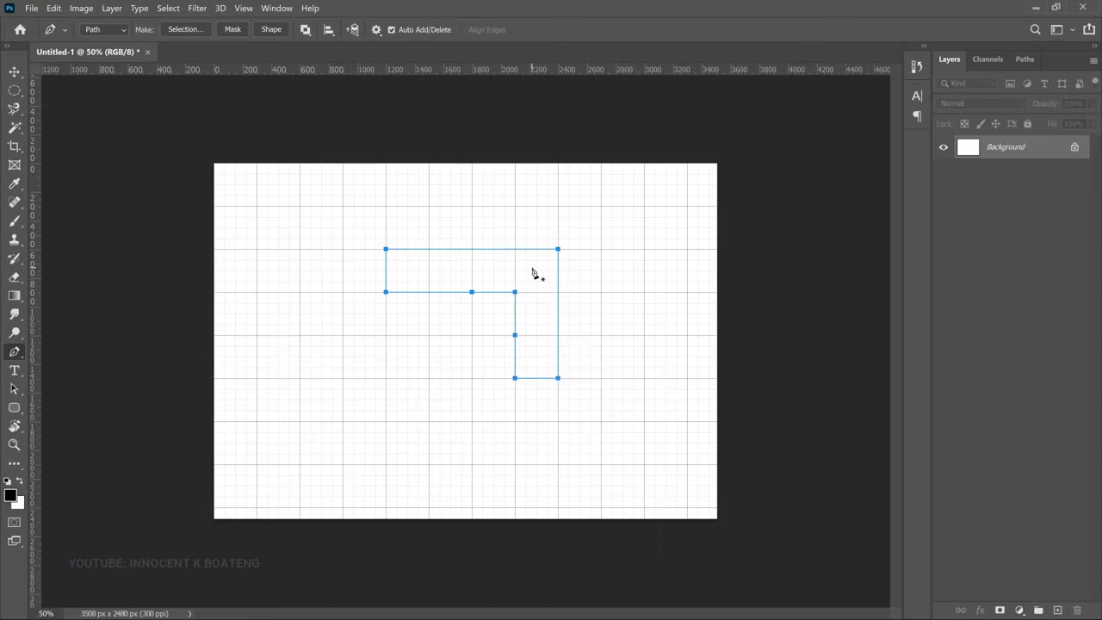
In Photoshop, delete the L-shaped path and draw a closed house-shaped path four grid squares wide and four high, then dismiss it
right_click(533, 273)
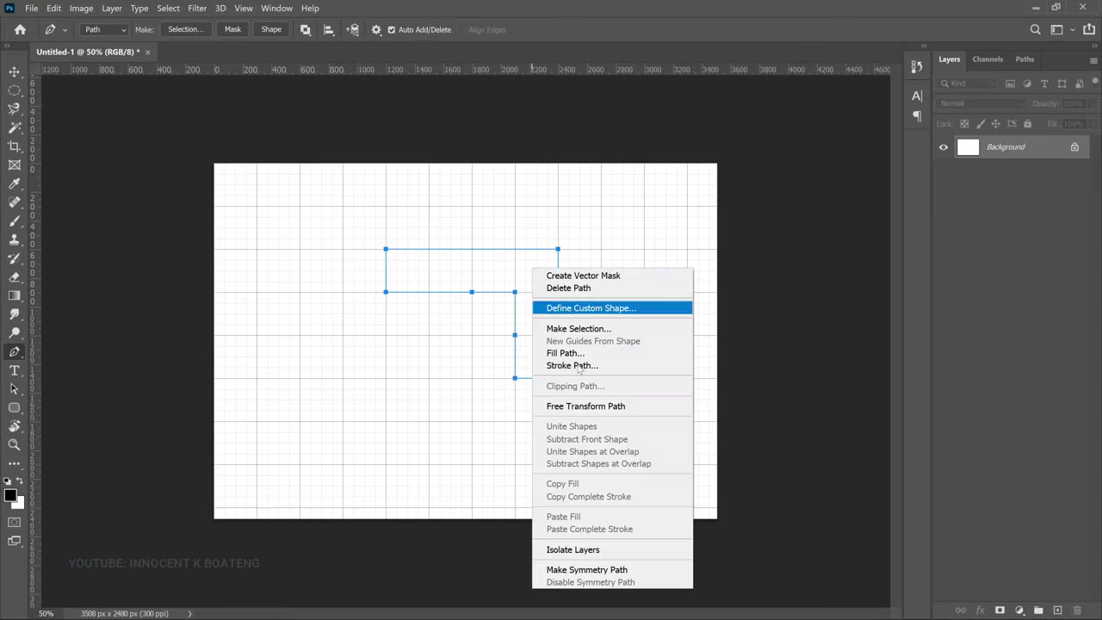
left_click(573, 289)
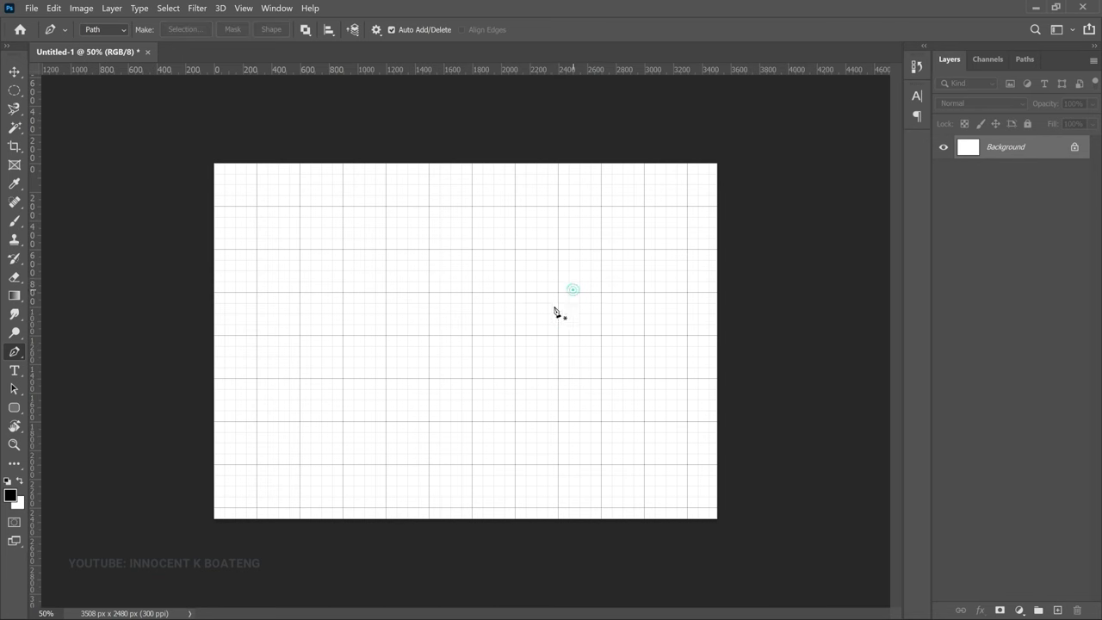
left_click(472, 207)
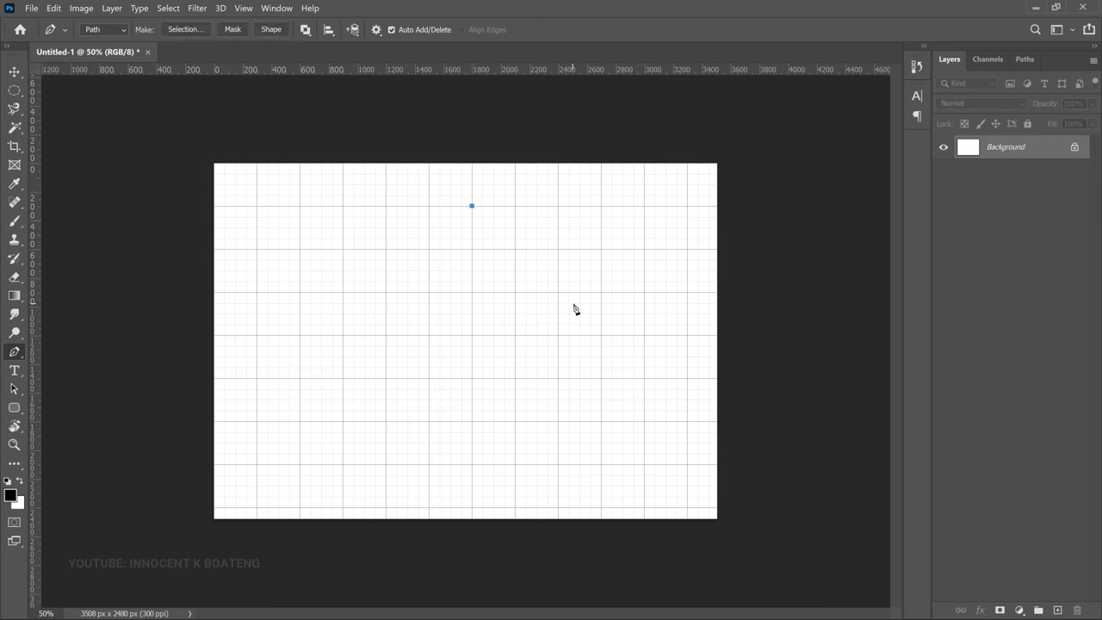
left_click(558, 248)
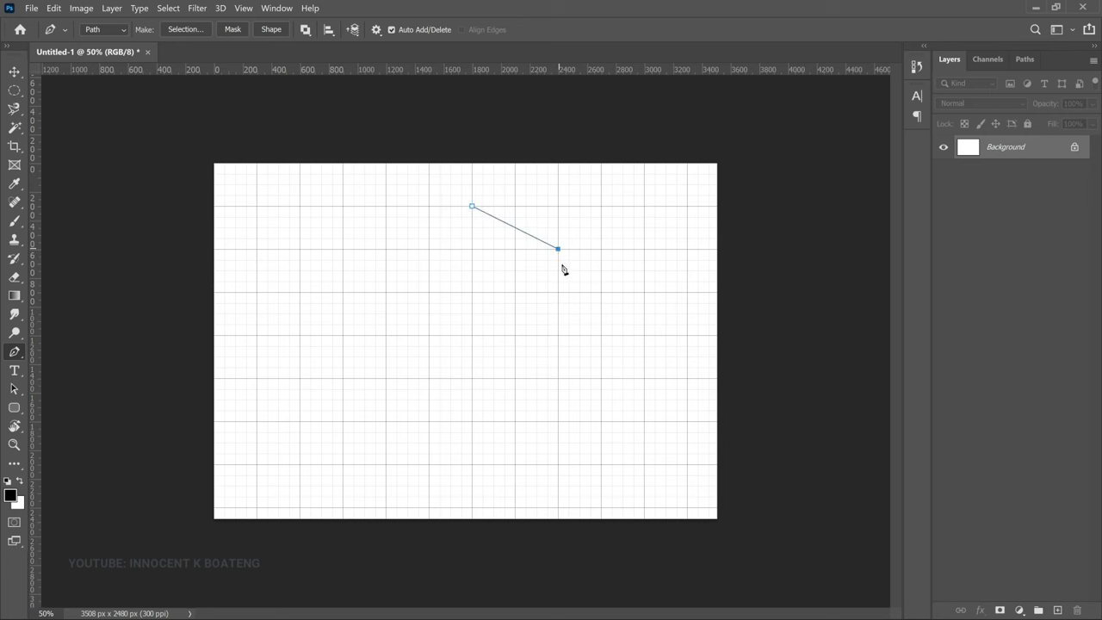
left_click(557, 378)
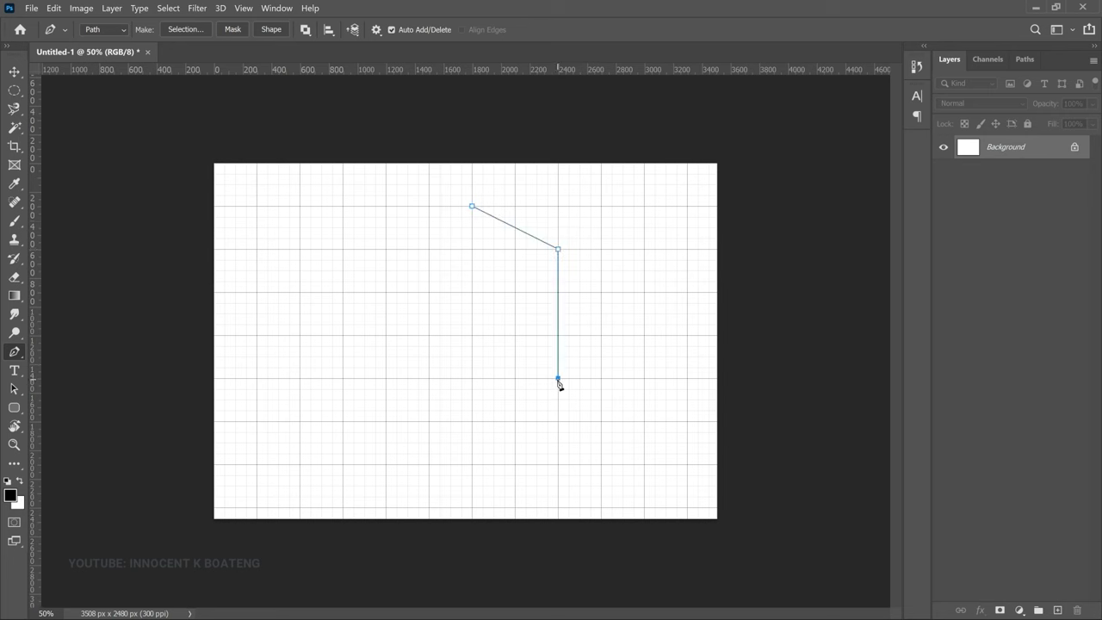
left_click(386, 378)
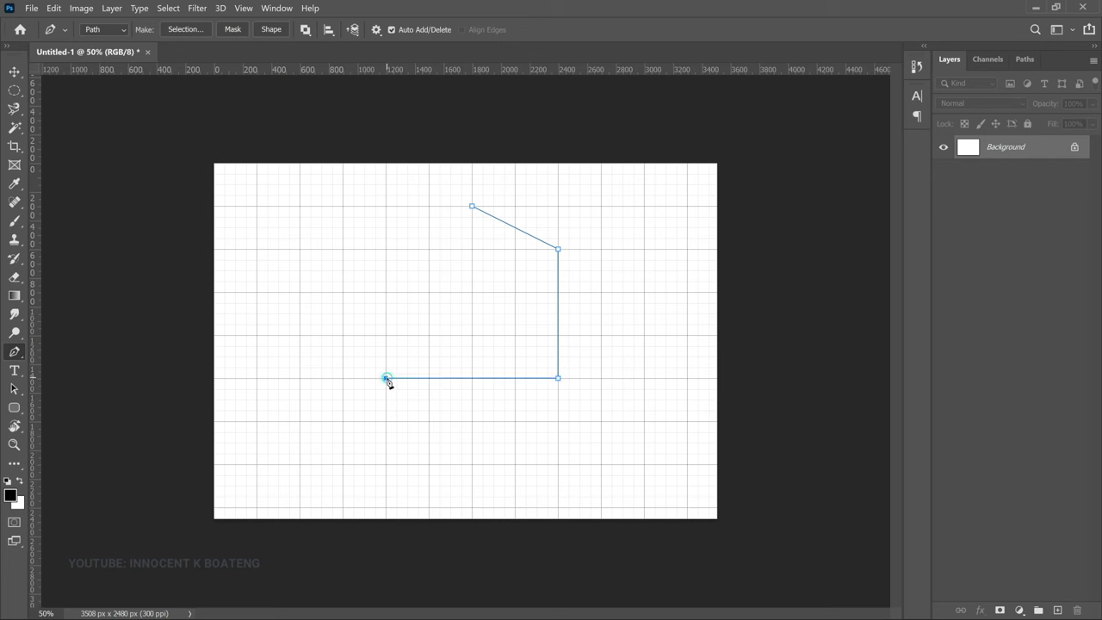
left_click(385, 249)
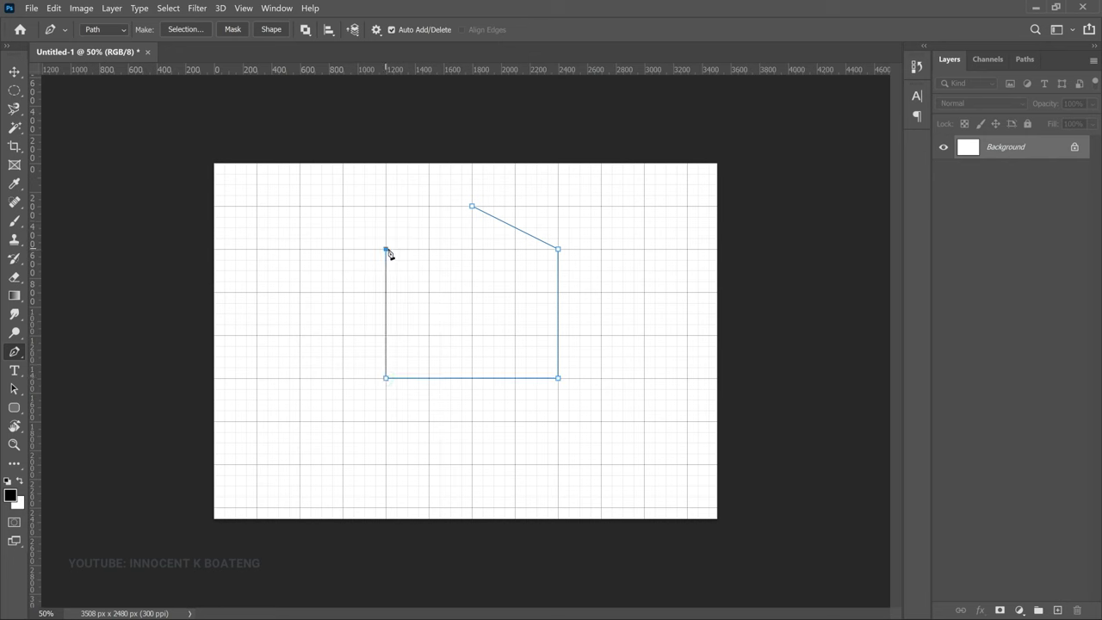
left_click(473, 208)
key("Escape")
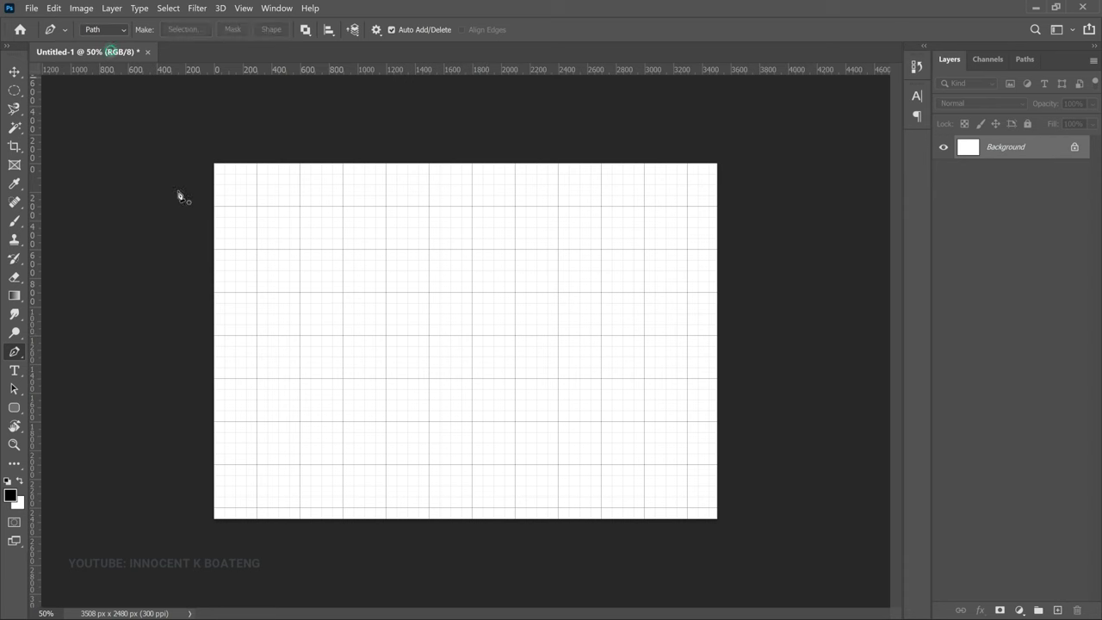
Draw a closed black house silhouette about 1200 by 1200 px on the grid with the Pen tool in Shape mode
left_click(114, 31)
left_click(112, 42)
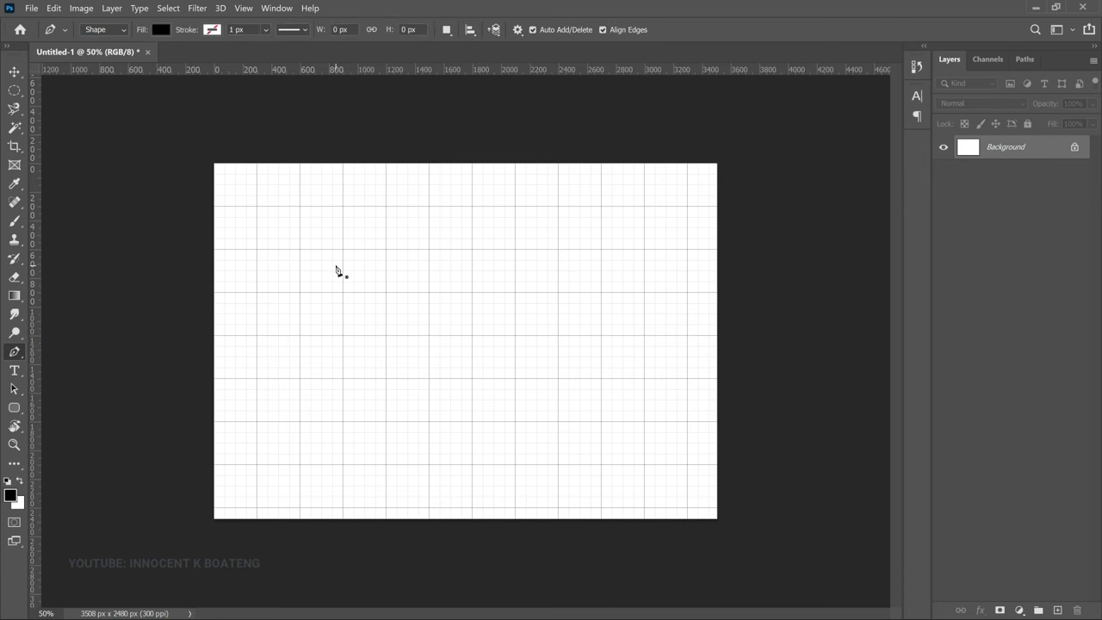
left_click(471, 206)
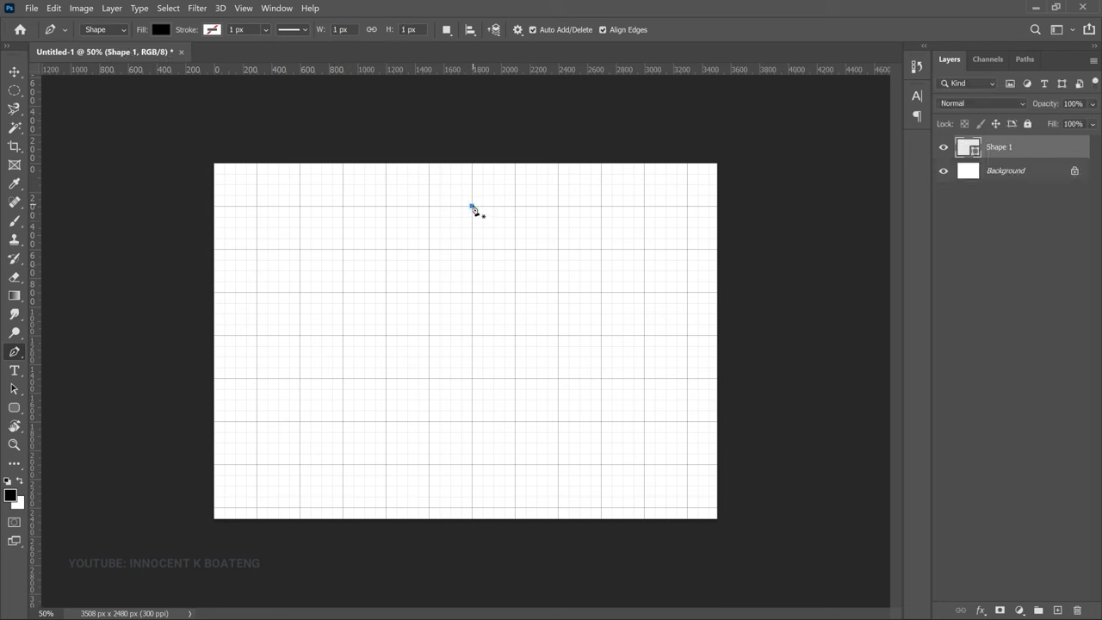
left_click(557, 249)
left_click(558, 378)
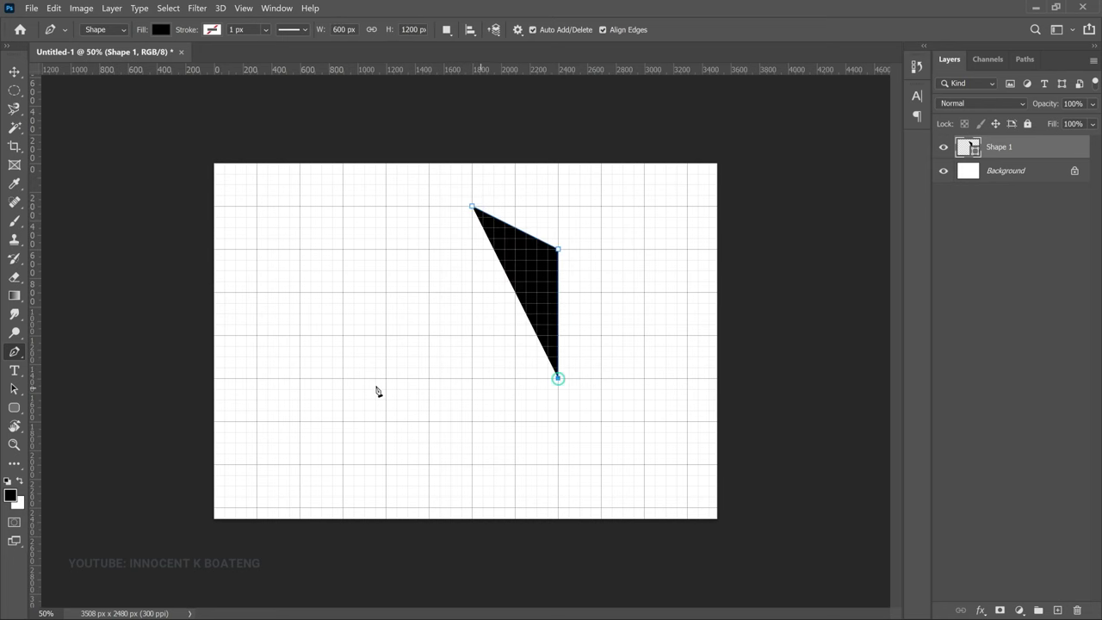
left_click(385, 378)
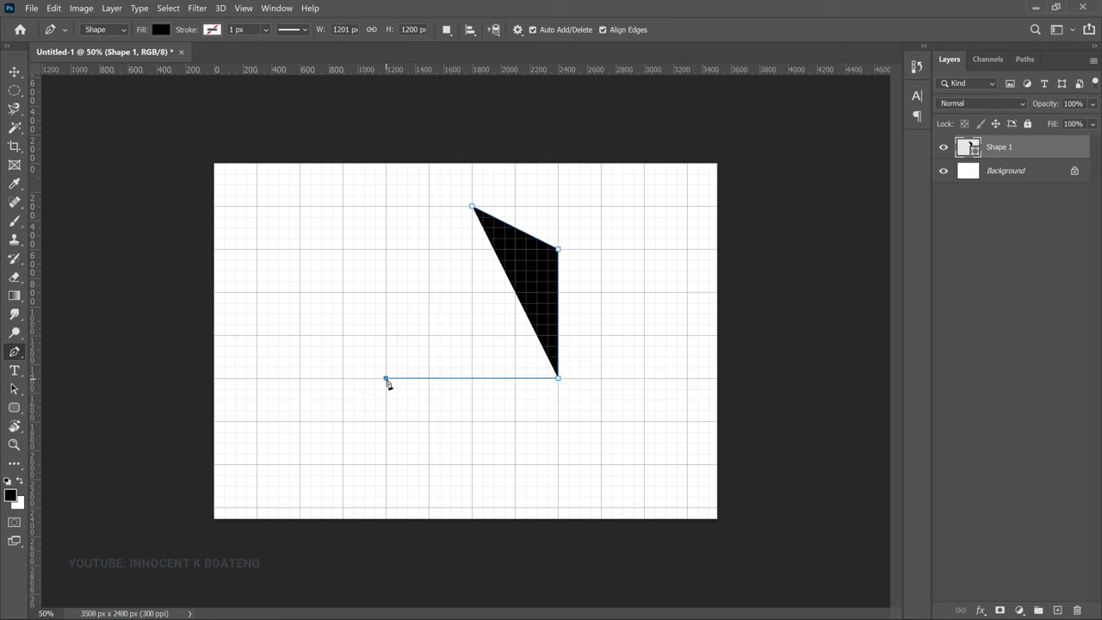
left_click(385, 249)
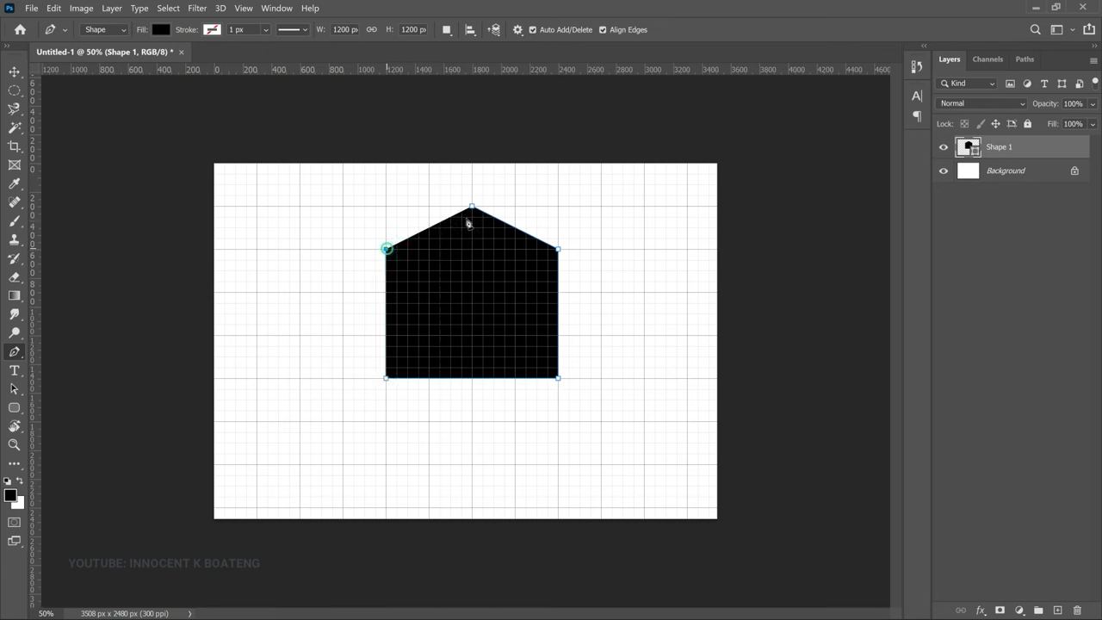
left_click(471, 208)
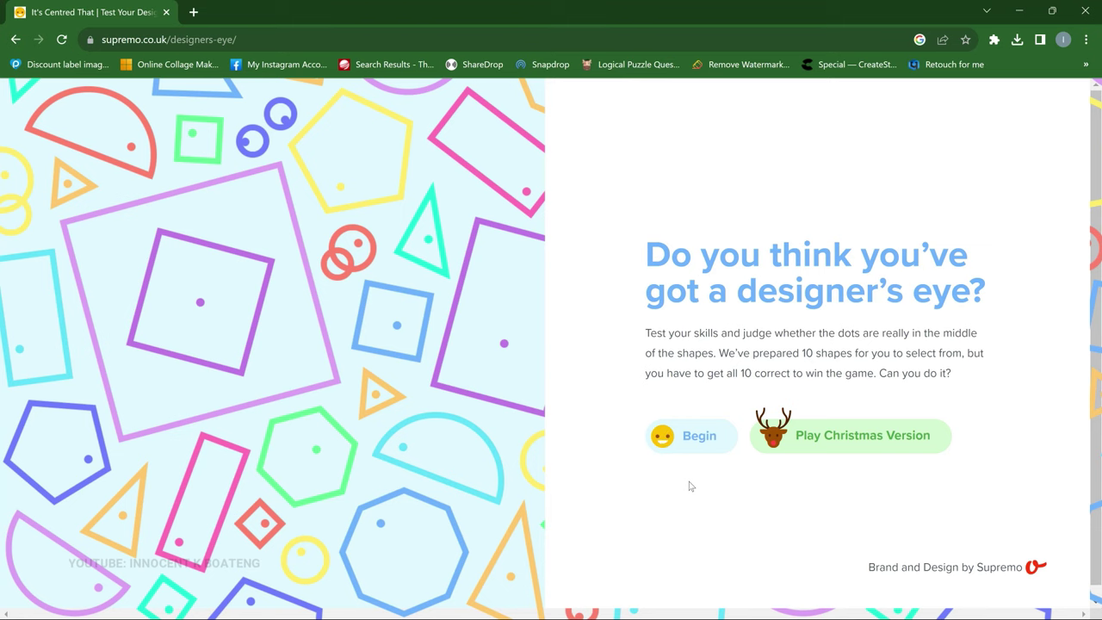
Switch to the It's Centred That site in the browser and begin the standard version of the game
left_click(689, 435)
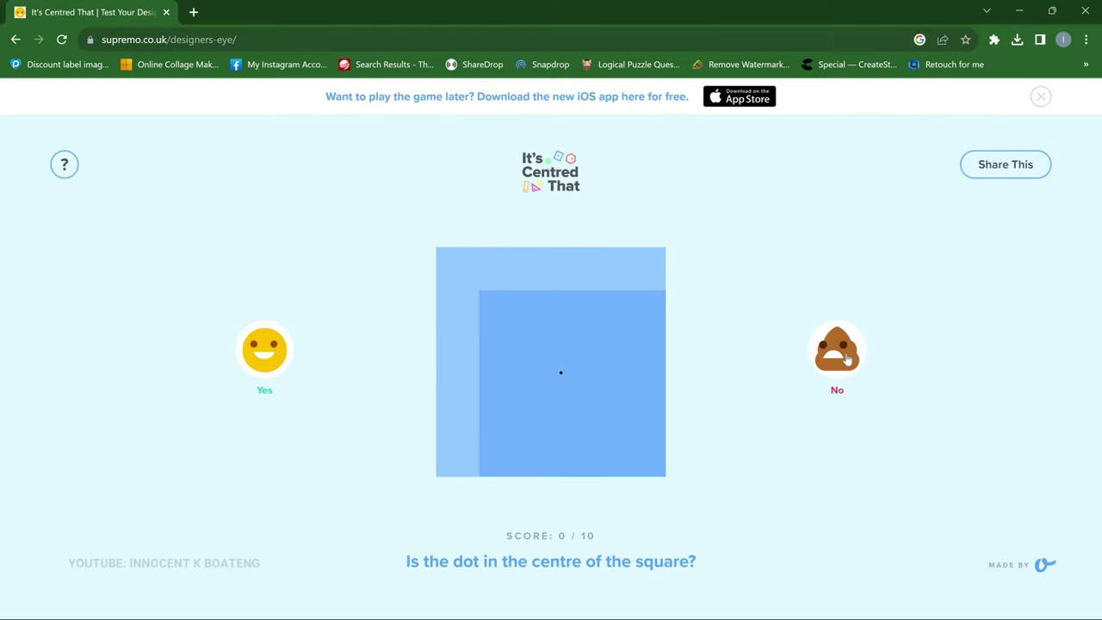
Answer No to whether the dot is centred in the first three rounds of It's Centred That
left_click(846, 358)
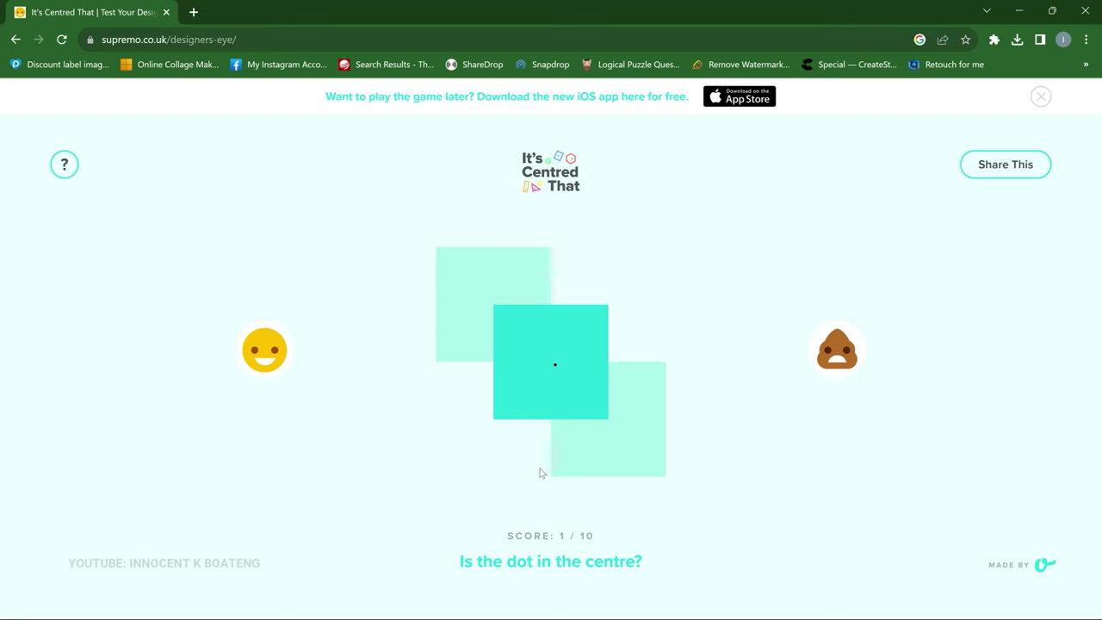
left_click(839, 365)
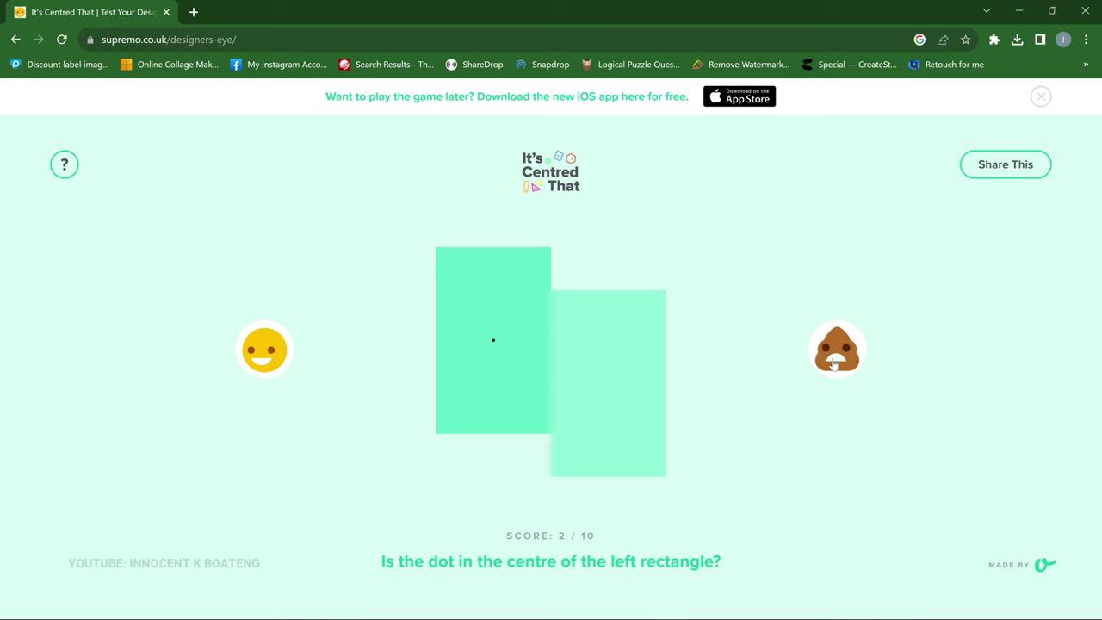
left_click(833, 363)
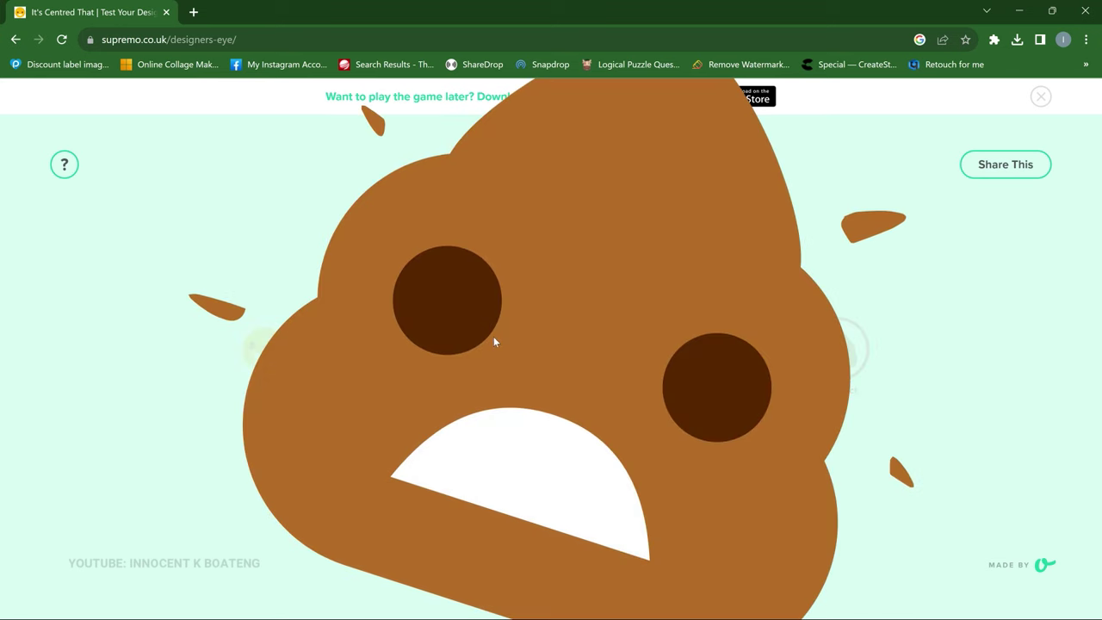
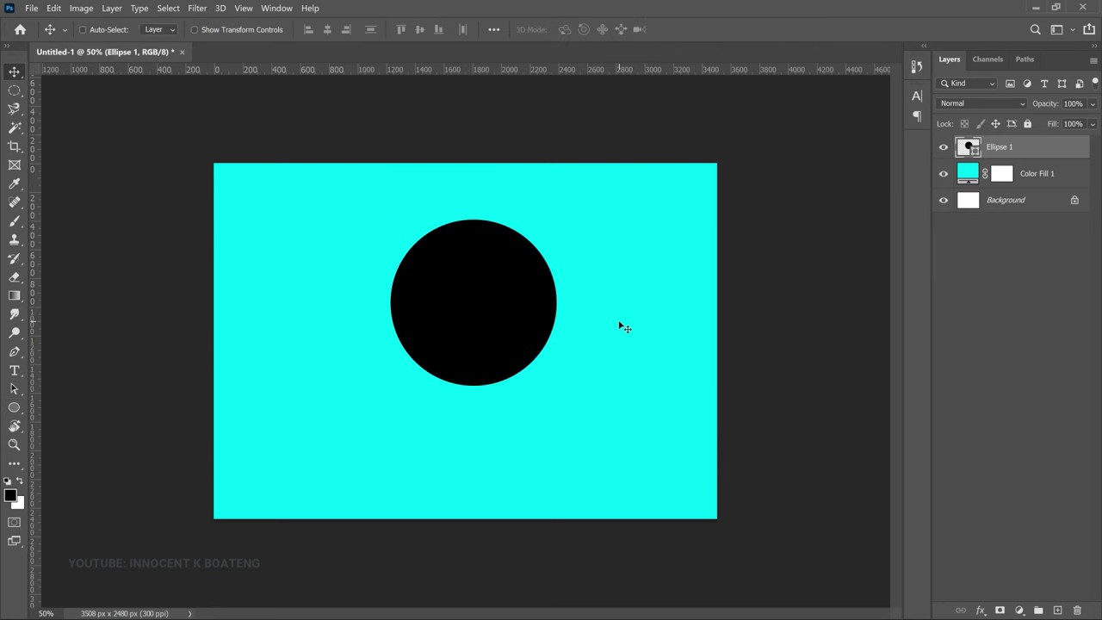
In Photoshop, move the black circle around the cyan canvas and place it at the centre using the smart guides
left_click_drag(552, 308, 522, 307)
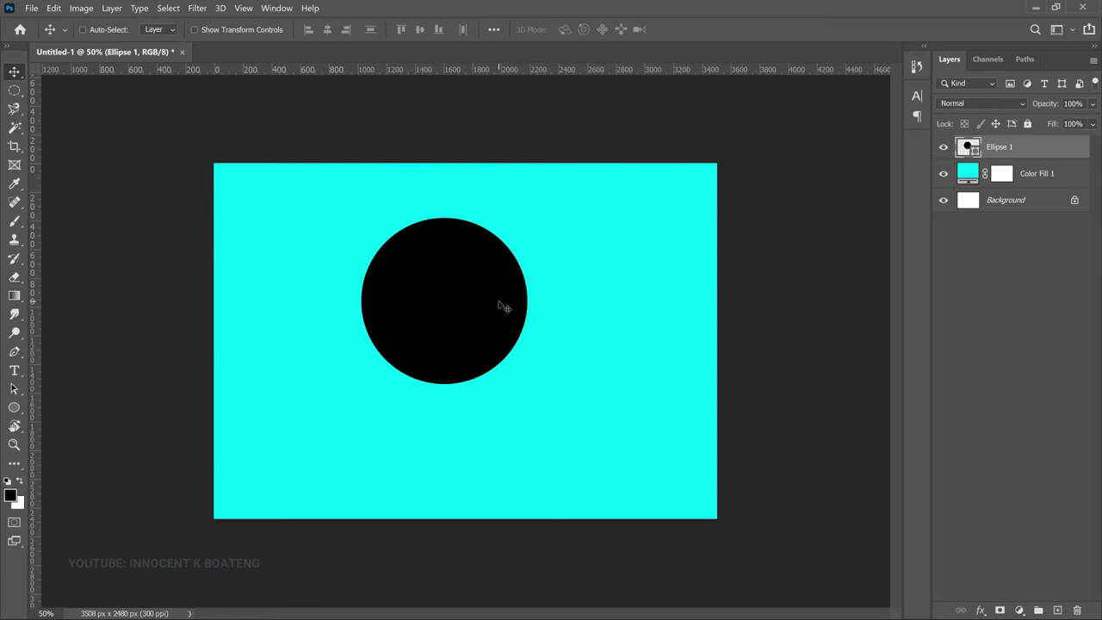
left_click_drag(487, 310, 509, 350)
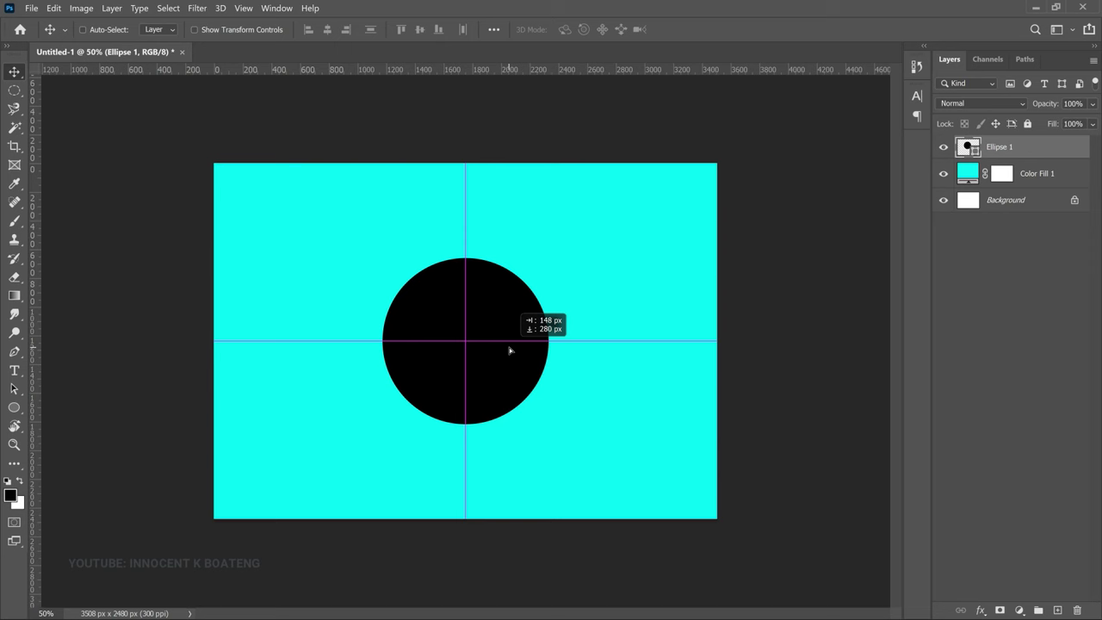
left_click_drag(509, 351, 509, 350)
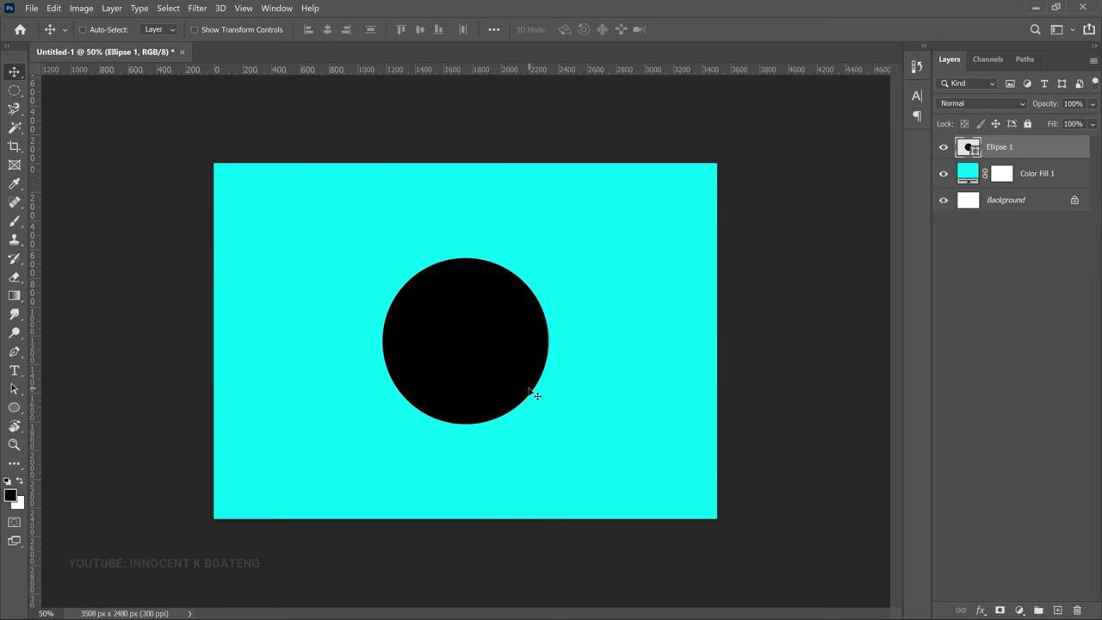
Move the circle off centre, align it vertically and horizontally to a selection of the whole canvas, and deselect
key("ctrl+h")
left_click_drag(453, 307, 586, 361)
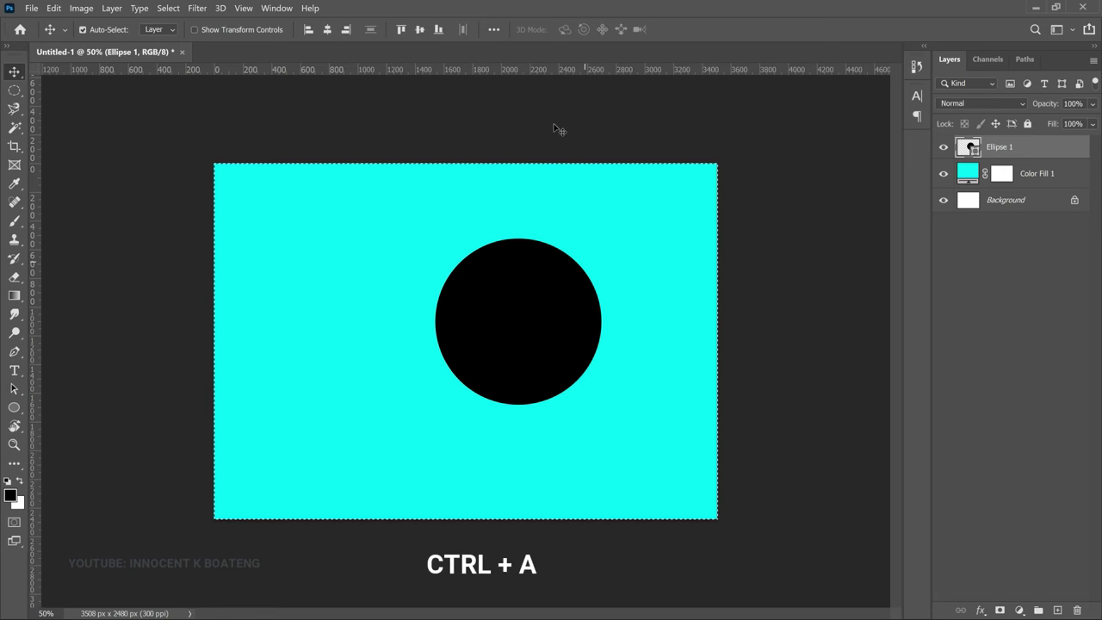
key("ctrl+a")
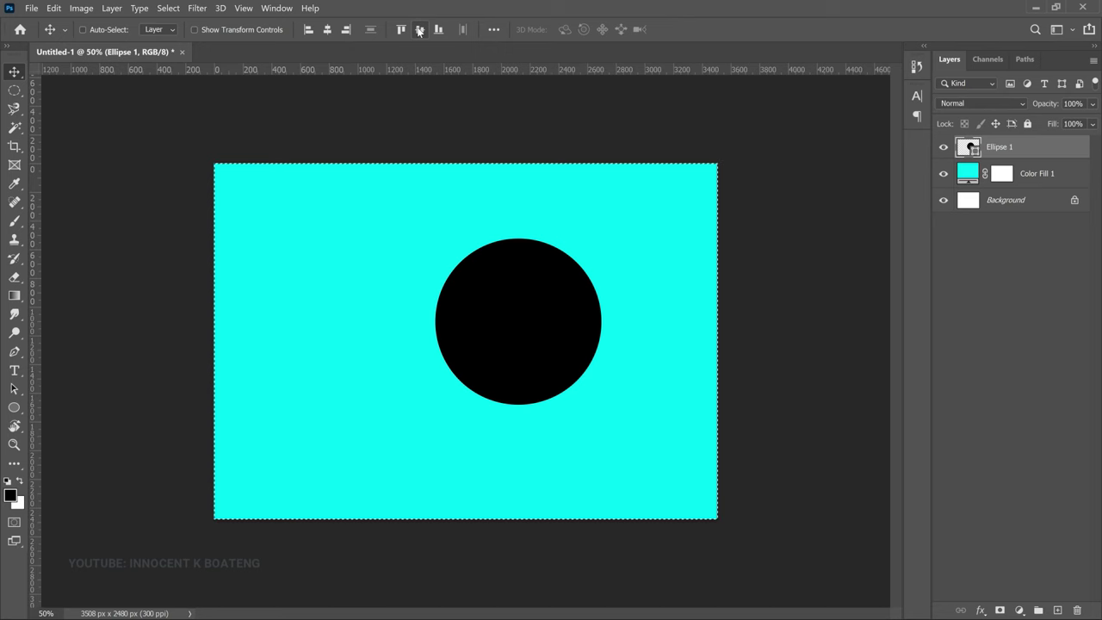
left_click(420, 30)
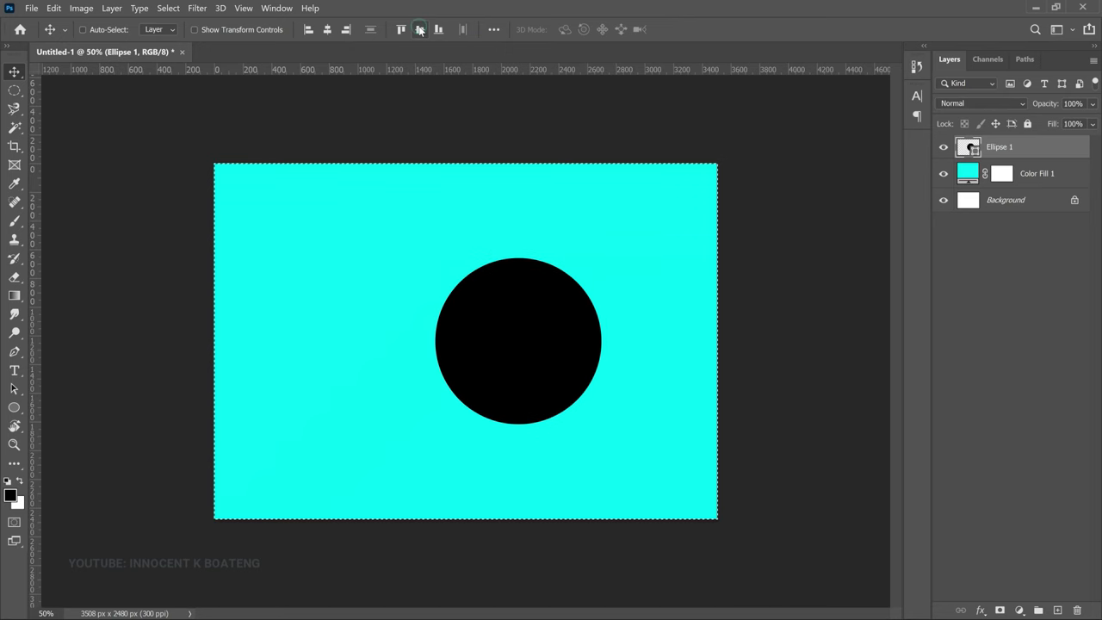
left_click(327, 30)
key("ctrl+d")
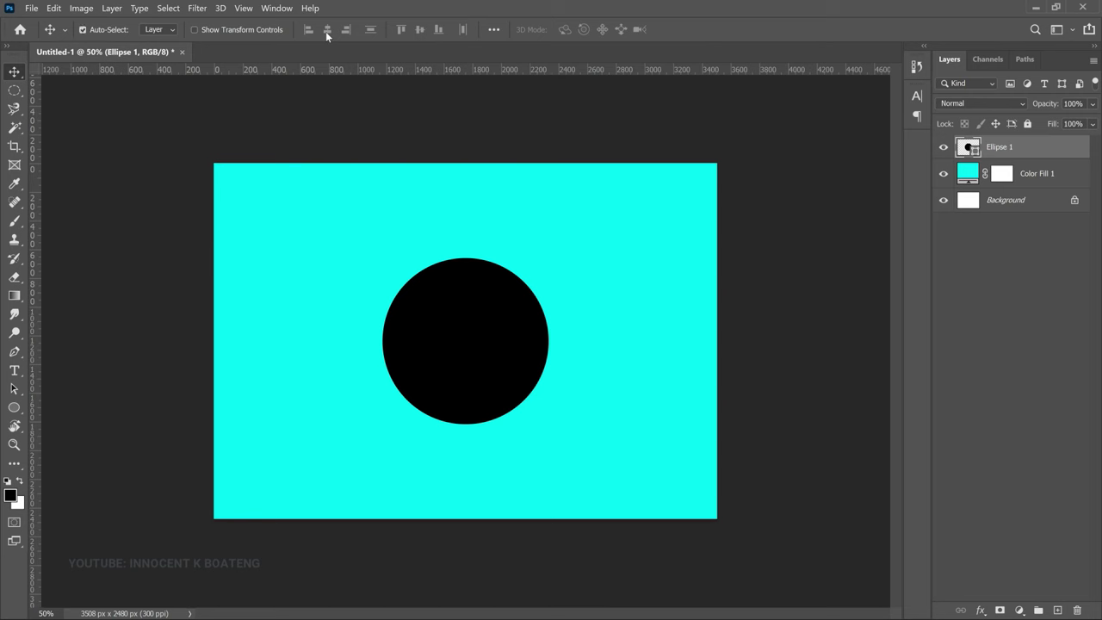
left_click_drag(519, 303, 505, 318)
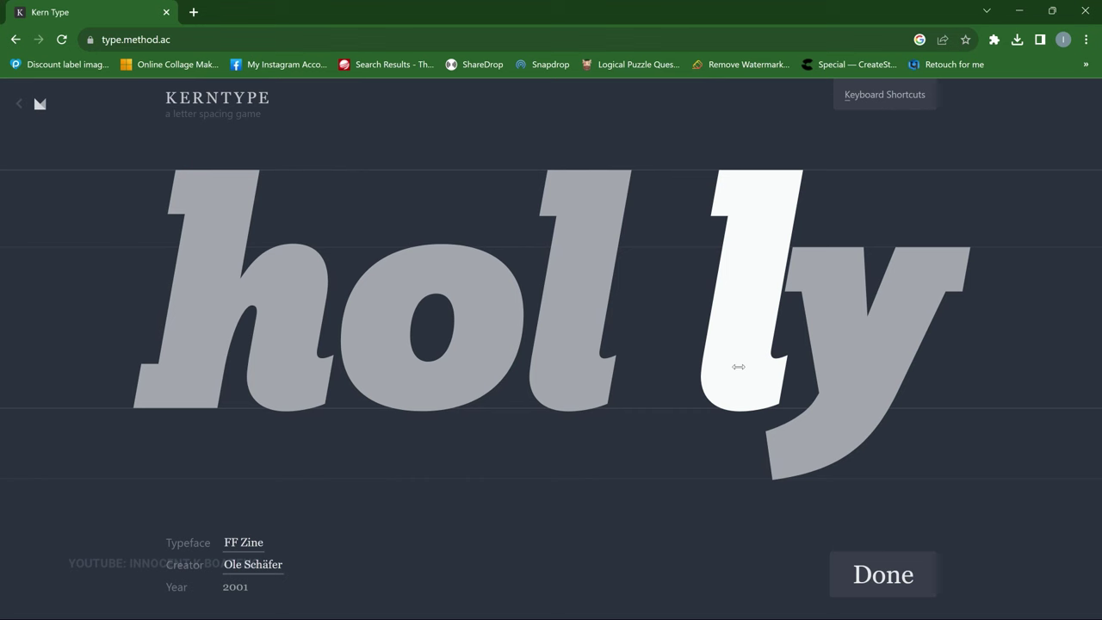
In the Kern Type game in the browser, move the second l of holly closer to the first, submit the spacing and continue
left_click_drag(738, 366, 637, 367)
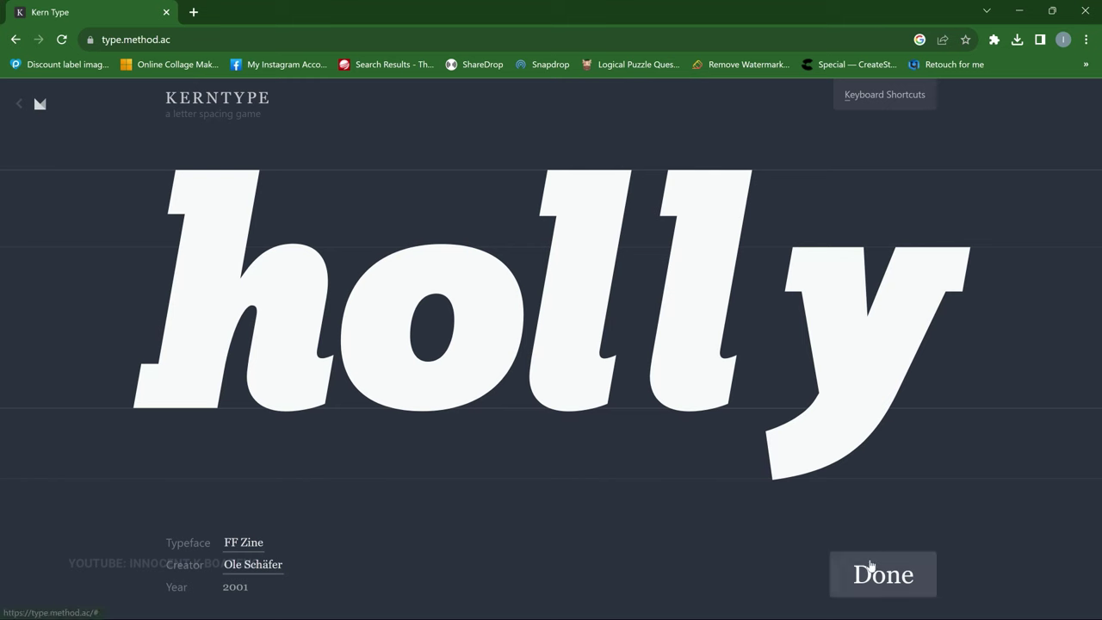
left_click(871, 568)
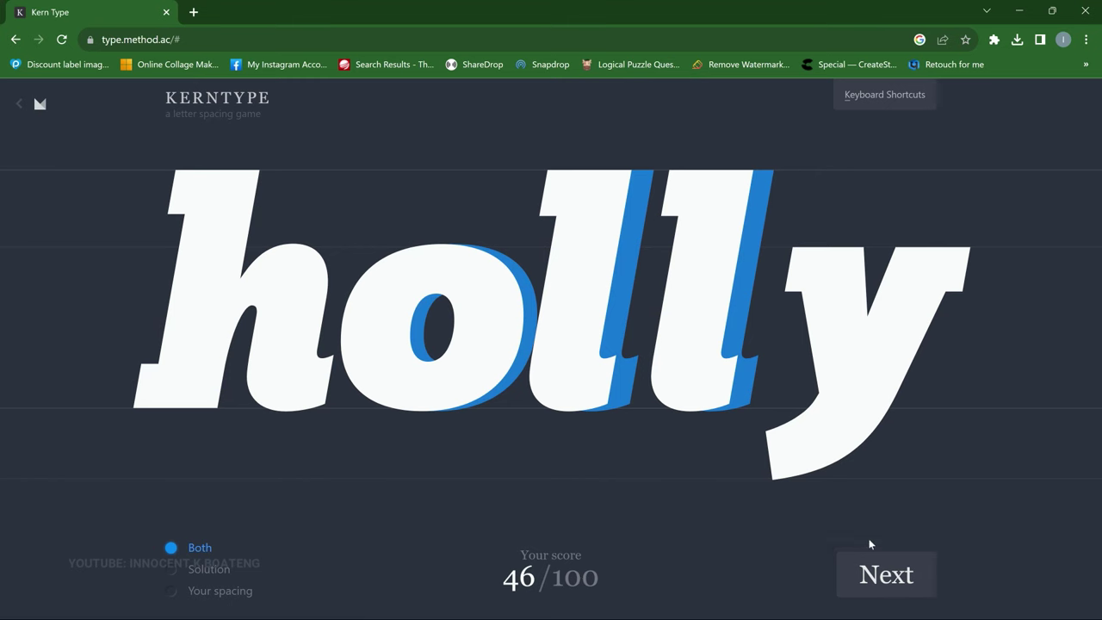
left_click(880, 574)
Adjust the spacing of the w, a and i in Await, submit it and continue to the next word
left_click_drag(565, 394, 509, 379)
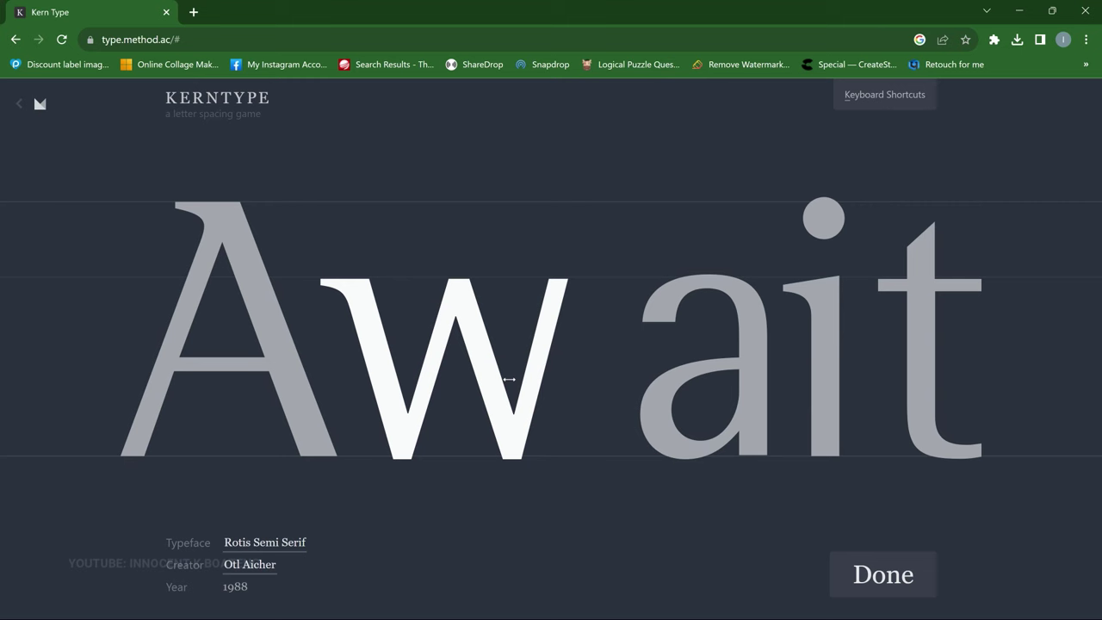
left_click_drag(705, 389, 594, 385)
key("Tab")
key("Left")
key("Left")
key("Left")
key("Left")
key("Left")
key("Right")
key("Right")
key("Right")
key("Right")
left_click(887, 577)
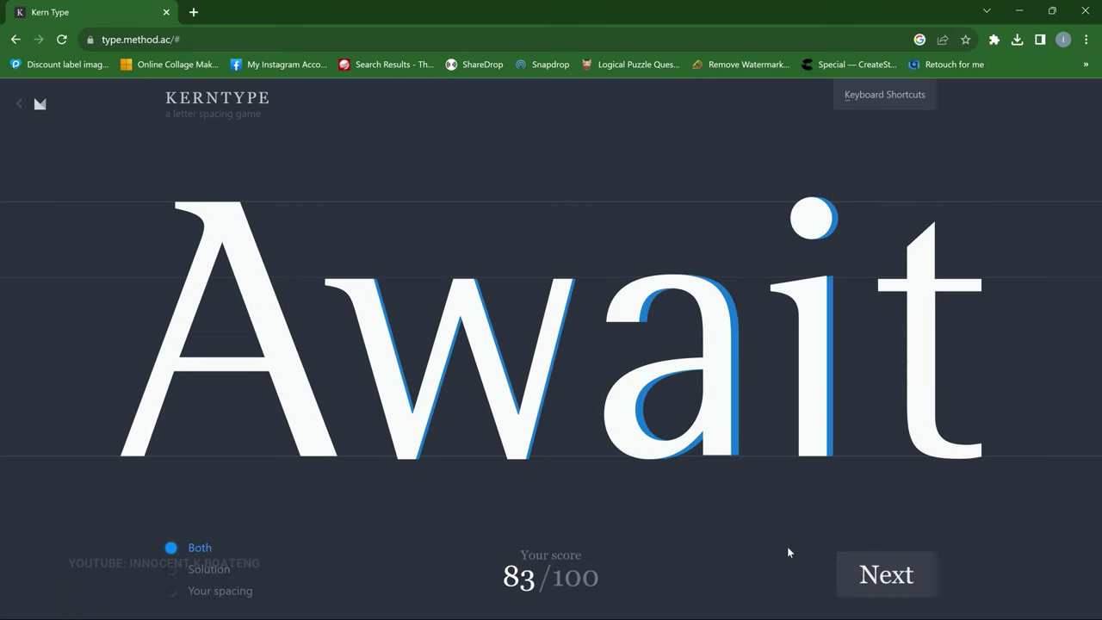
left_click(905, 593)
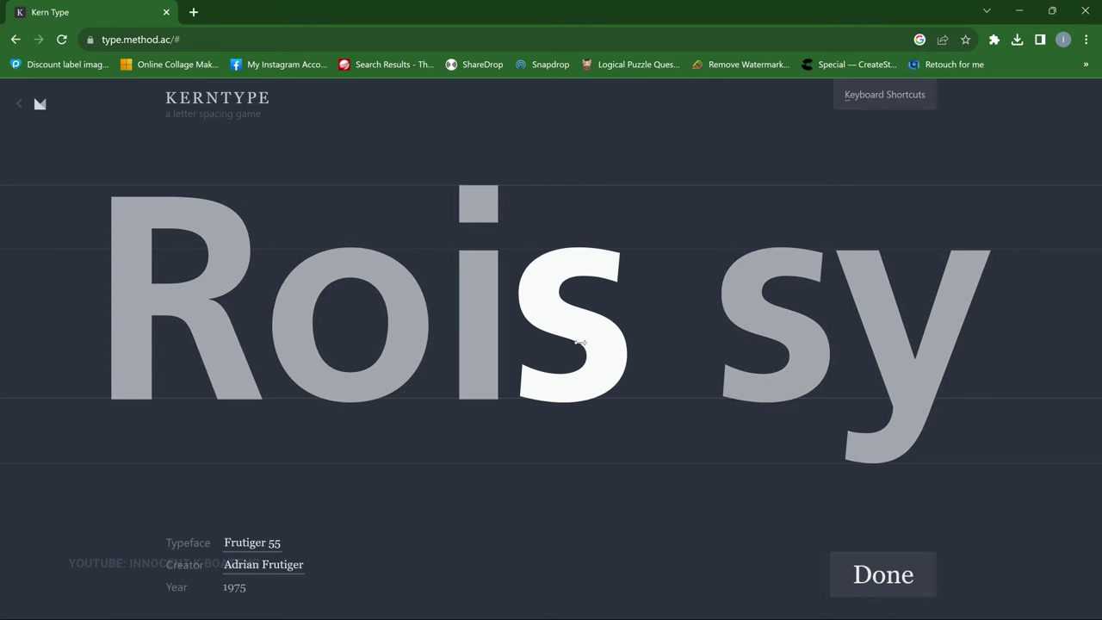
Even out the spacing in Roissy by moving the first s, the i and the o towards the y, and submit it
left_click_drag(581, 341, 622, 344)
left_click_drag(484, 344, 504, 344)
left_click_drag(370, 336, 384, 336)
left_click(226, 316)
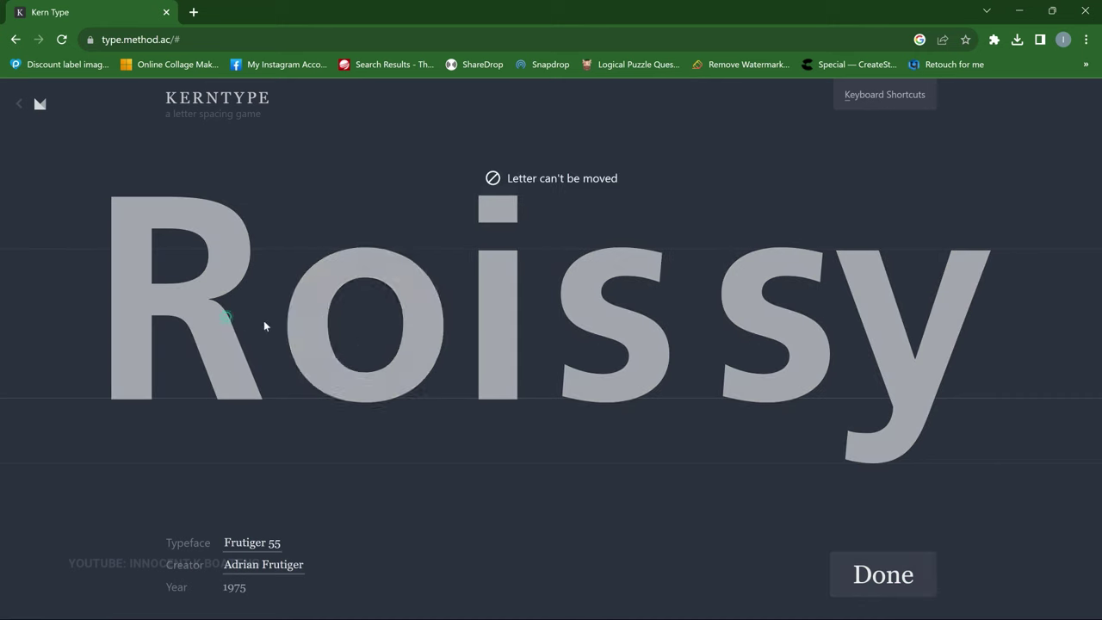
left_click(898, 590)
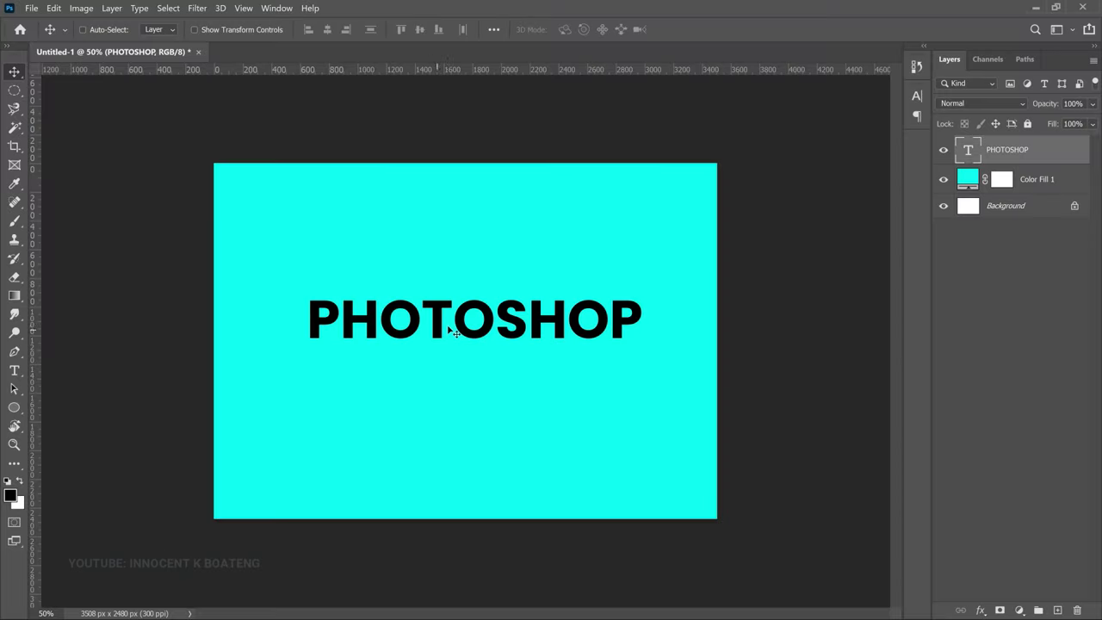
In Photoshop, select the PHOTOSHOP text and set its tracking to -80
double_click(449, 326)
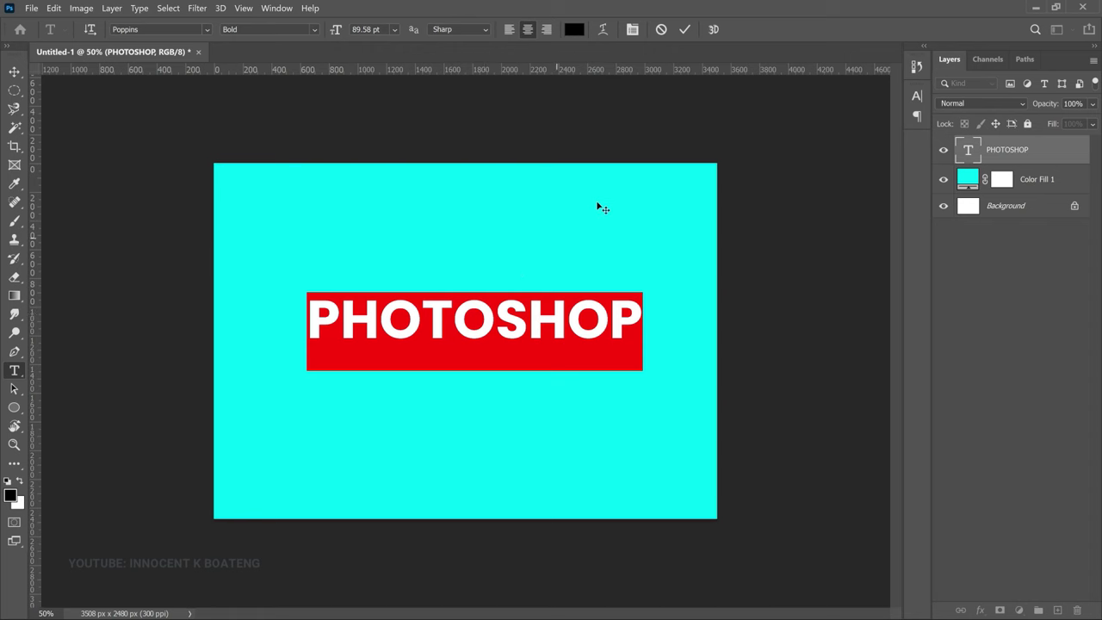
left_click(635, 29)
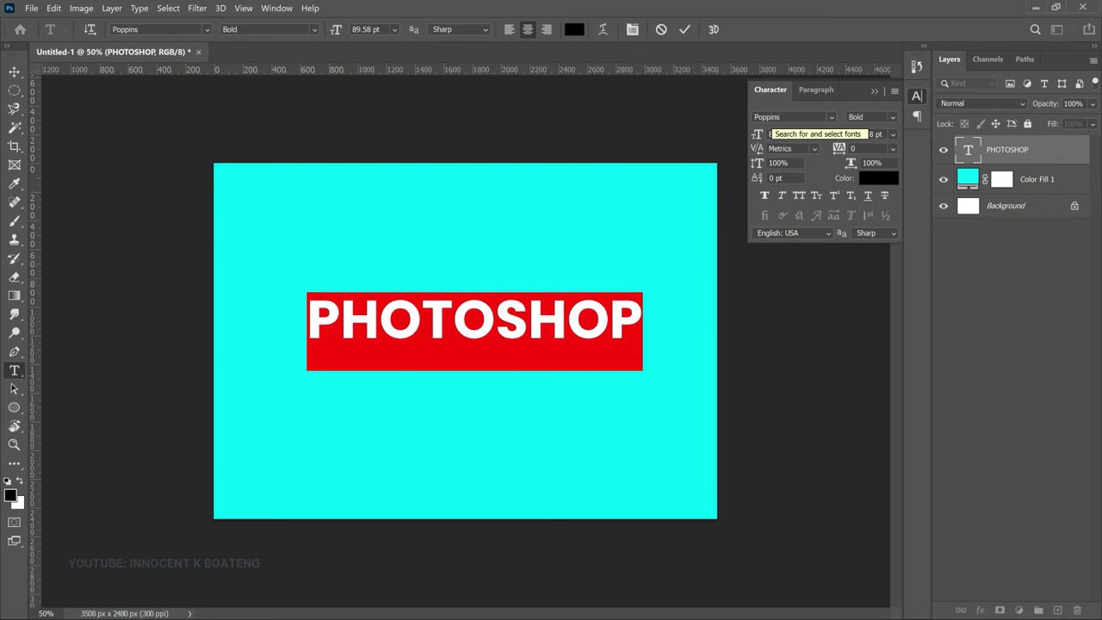
left_click(880, 146)
type("-80")
key("Return")
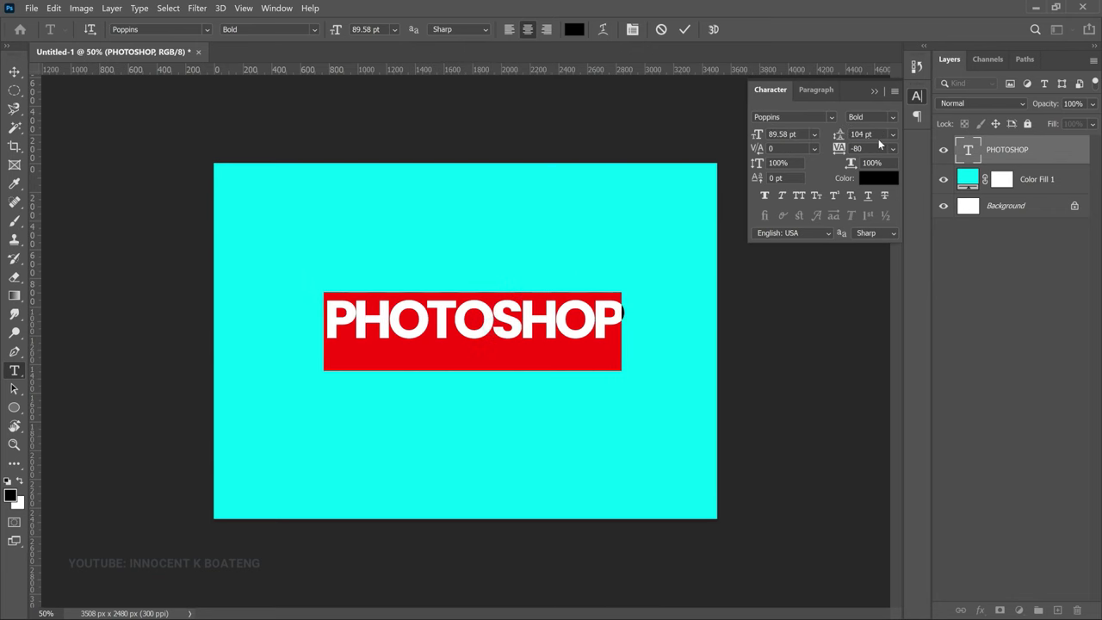
Set the tracking of the PHOTOSHOP text to 0
left_click(855, 149)
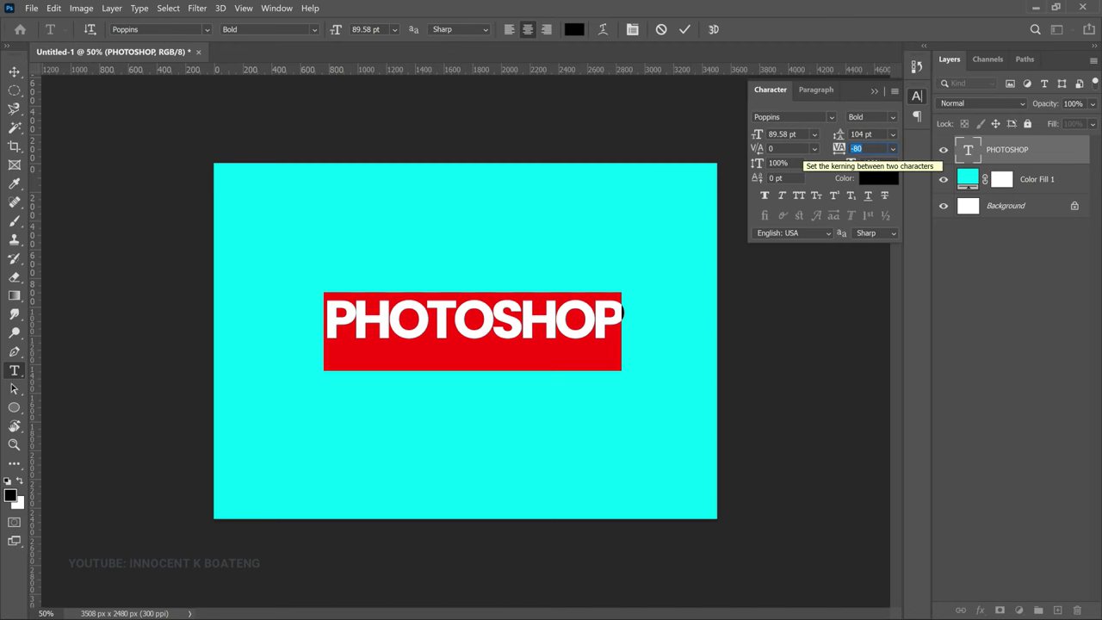
type("0")
key("Return")
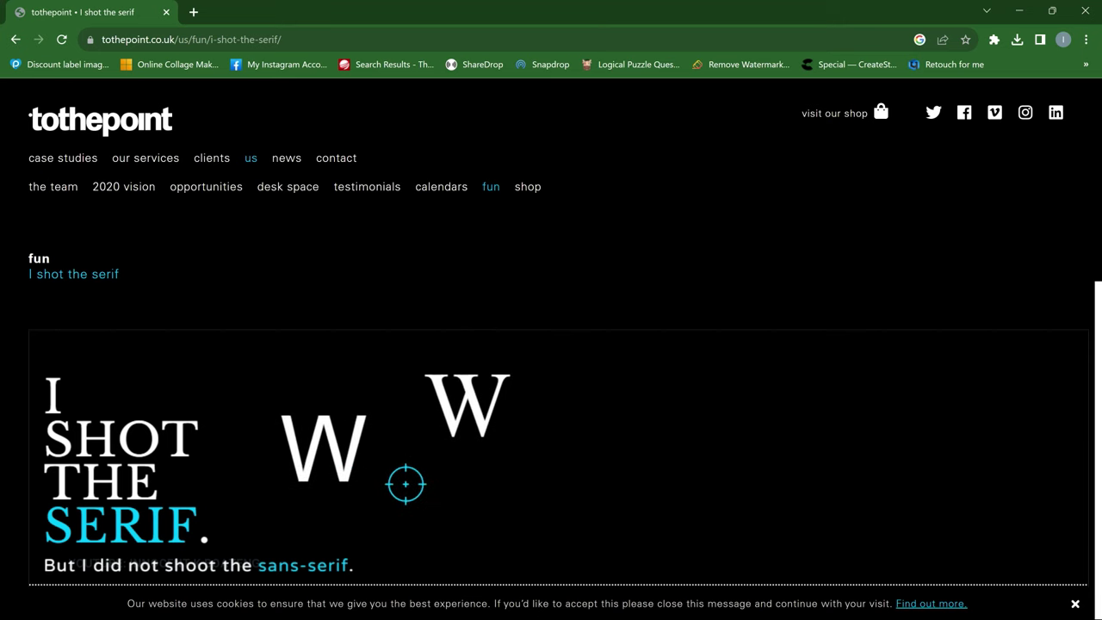
Switch to the I Shot the Serif page in the browser and start the game at the Junior level
left_click(467, 472)
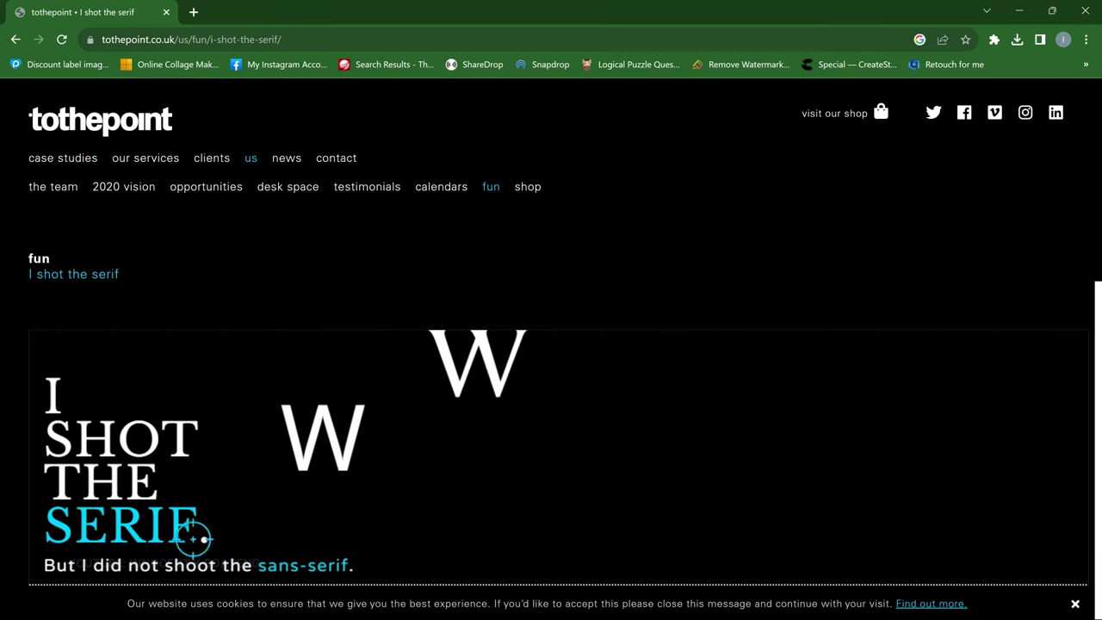
left_click(525, 475)
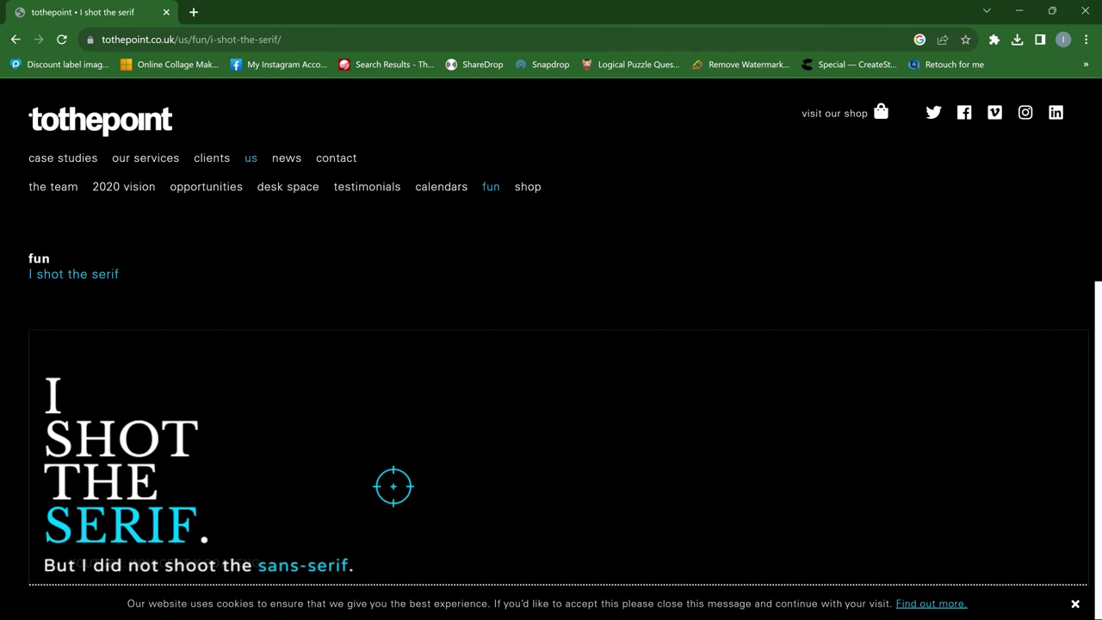
scroll(324, 487, "down", 2)
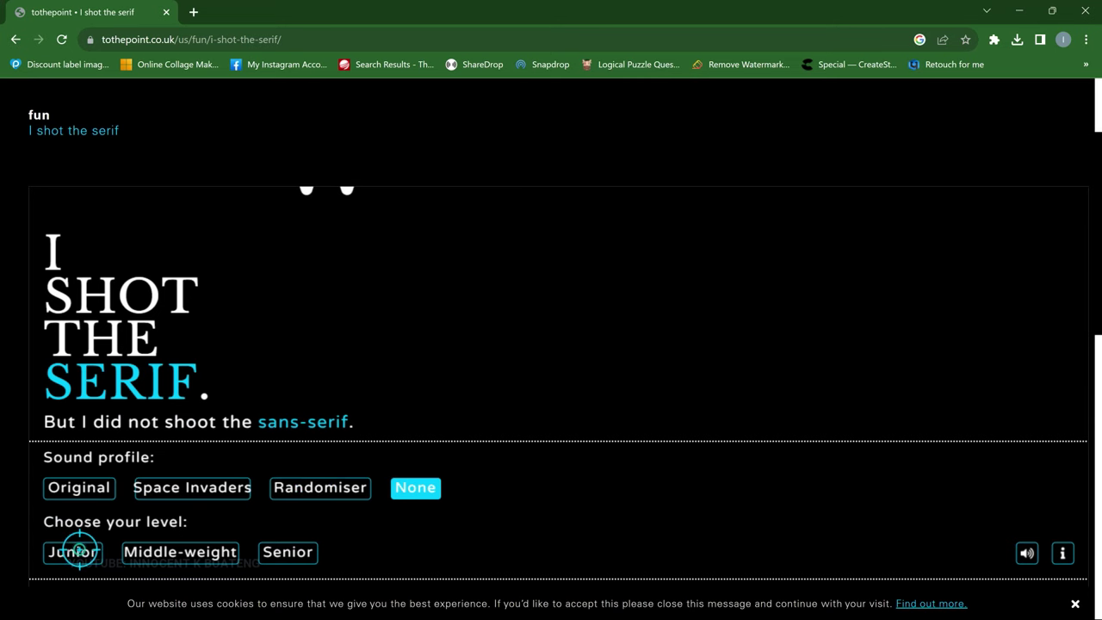
left_click(79, 551)
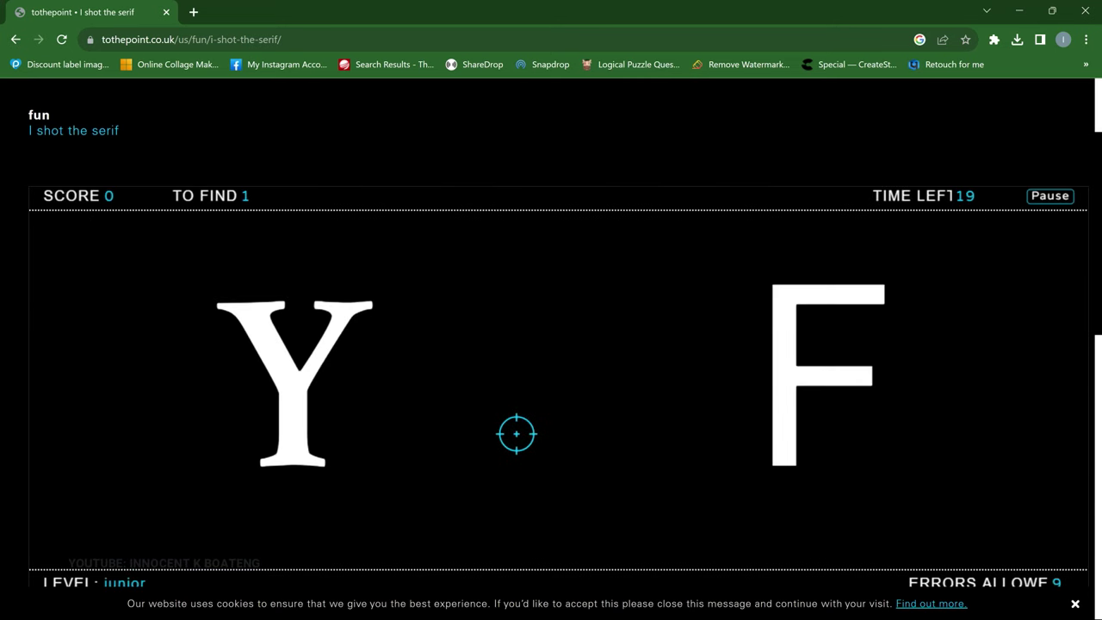
Shoot the serif Y in the two-letter round and the serif A and M in the four-letter round
left_click(307, 378)
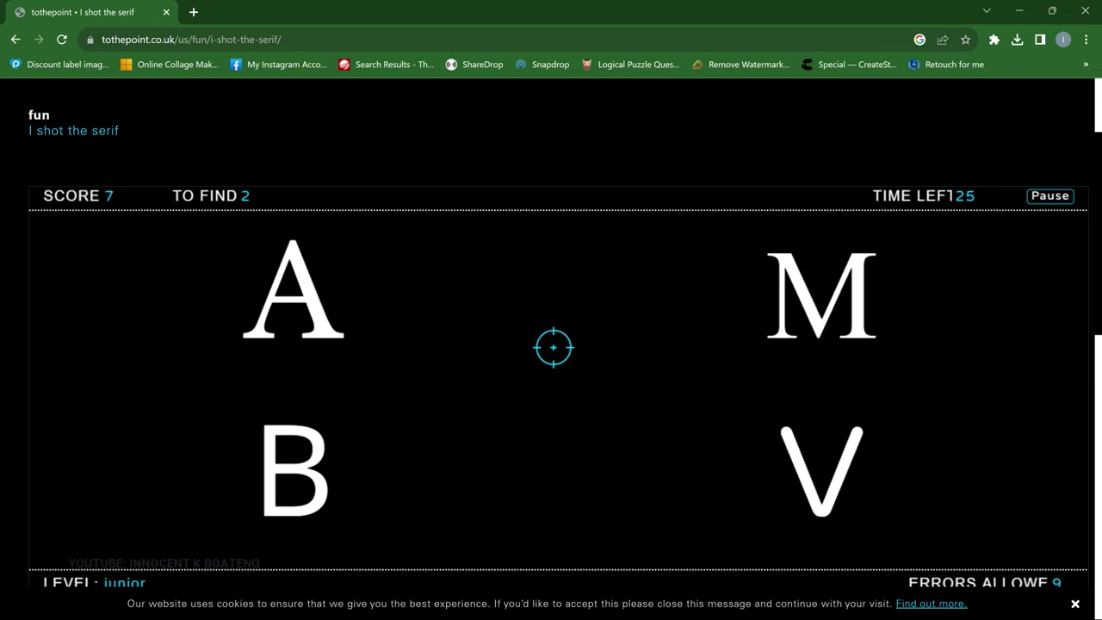
left_click(308, 313)
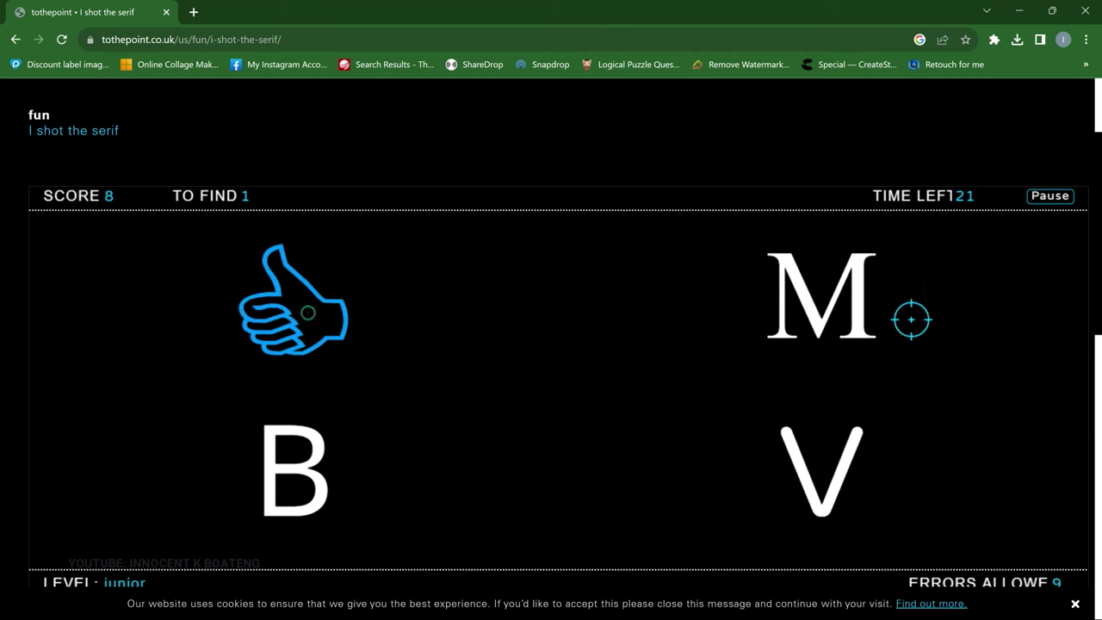
left_click(842, 306)
Shoot the serif letters in the twelve-letter round, including the F, W, E, Q and D
left_click(190, 271)
left_click(428, 259)
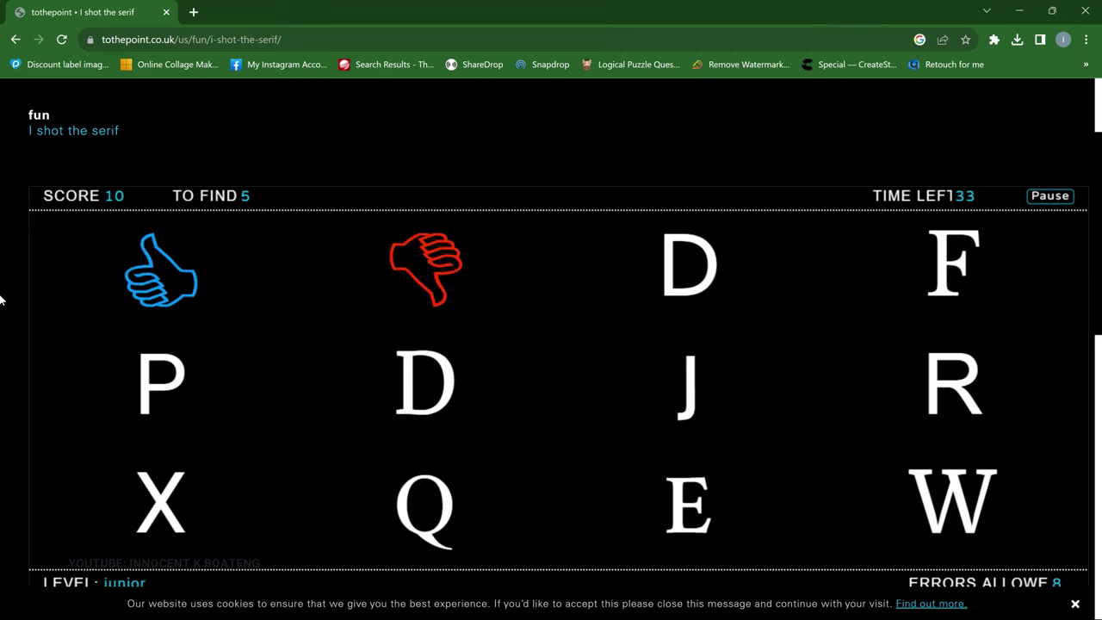
left_click(953, 266)
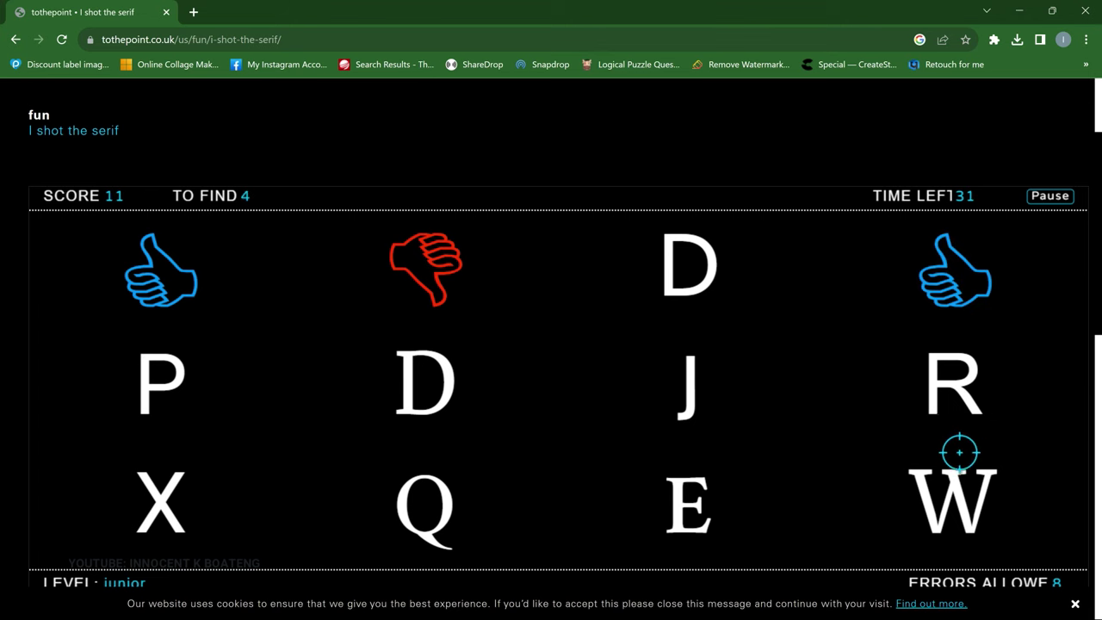
left_click(970, 483)
left_click(688, 509)
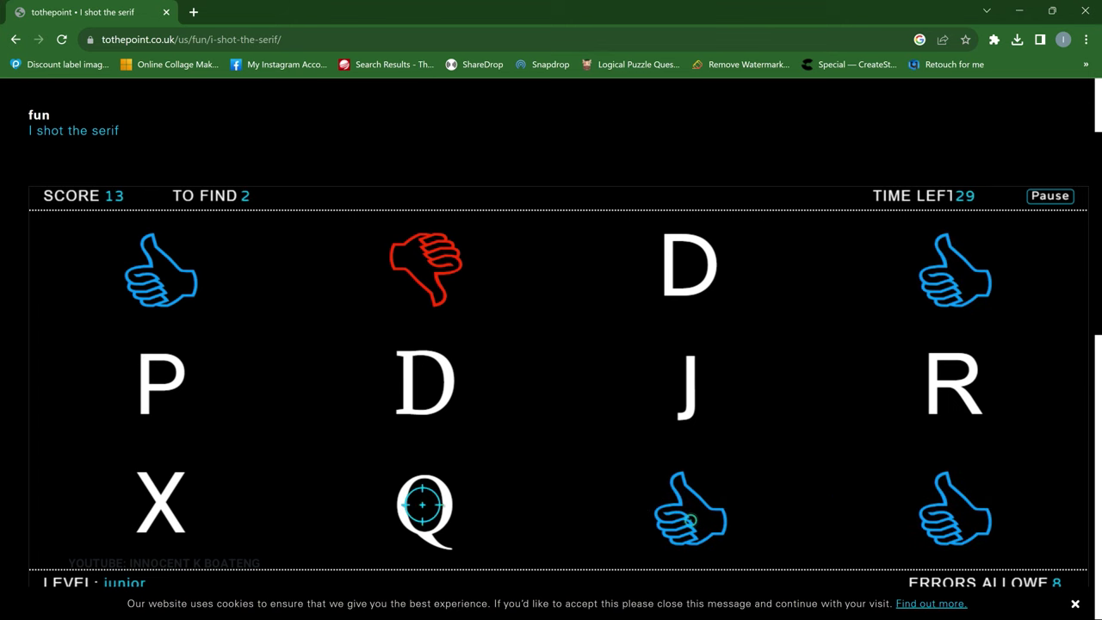
left_click(423, 508)
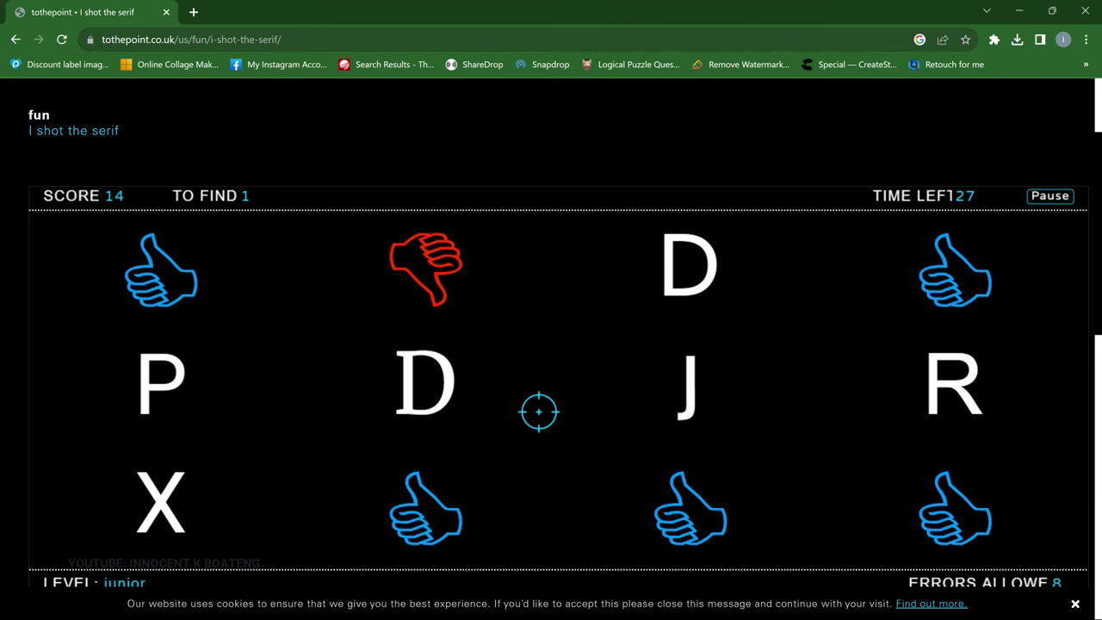
left_click(433, 387)
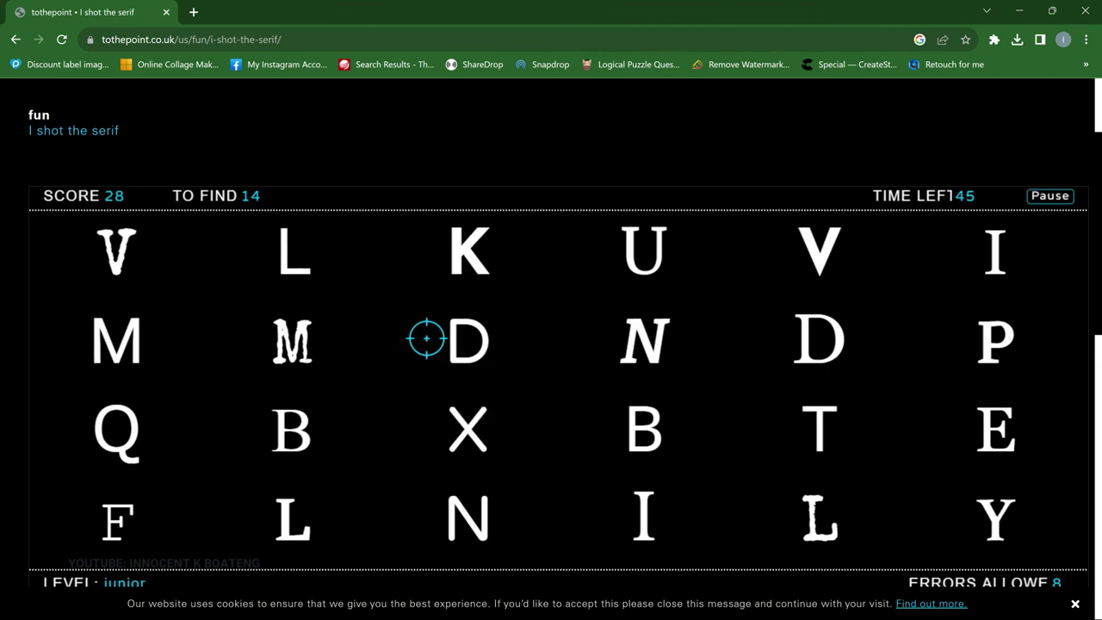
Shoot the serif letters in the 24-letter round, including the U, D, N, M, E, Y, B, F, I and P
left_click(121, 244)
left_click(644, 249)
left_click(819, 339)
left_click(645, 340)
left_click(293, 341)
left_click(117, 431)
left_click(996, 432)
left_click(996, 519)
left_click(819, 518)
left_click(644, 518)
left_click(292, 519)
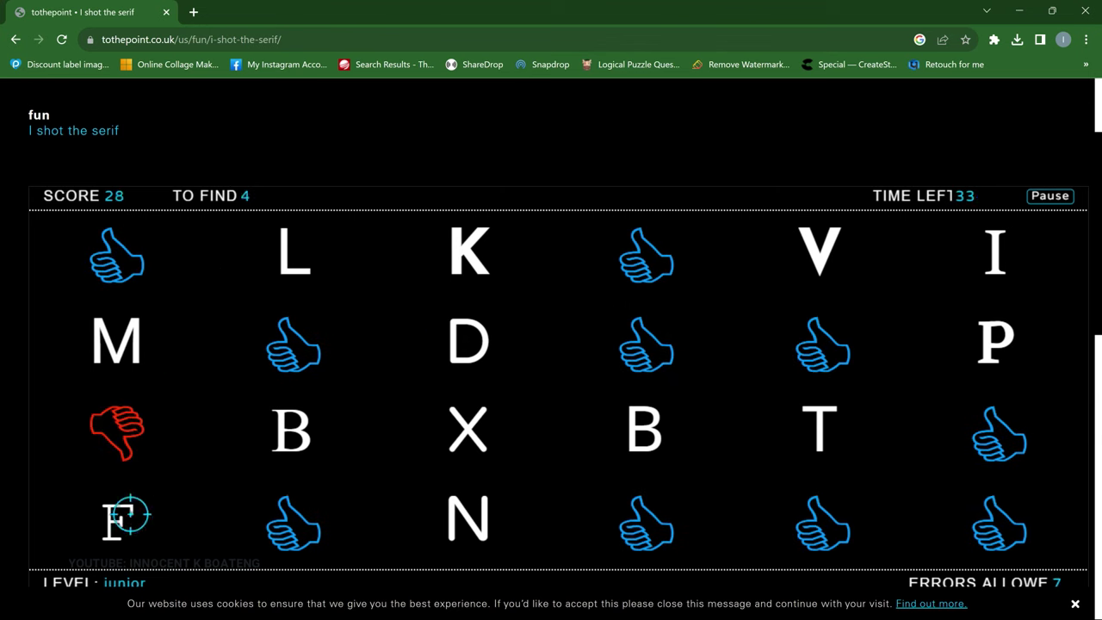
left_click(291, 429)
left_click(117, 521)
left_click(996, 257)
left_click(995, 336)
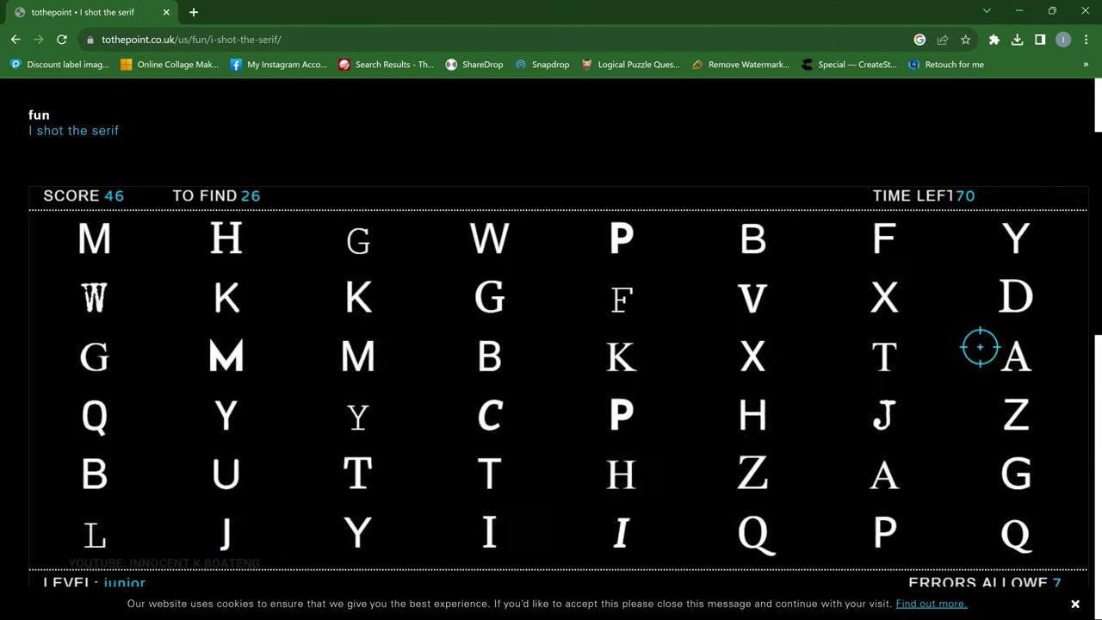
Shoot the serif letters in the 48-letter round, including the H, V, T, I and A, to complete the Junior level
left_click(225, 239)
left_click(490, 239)
left_click(1016, 239)
left_click(752, 356)
left_click(752, 298)
left_click(357, 473)
left_click(1015, 474)
left_click(620, 534)
left_click(225, 533)
left_click(1011, 356)
left_click(620, 473)
left_click(752, 240)
left_click(225, 474)
left_click(489, 473)
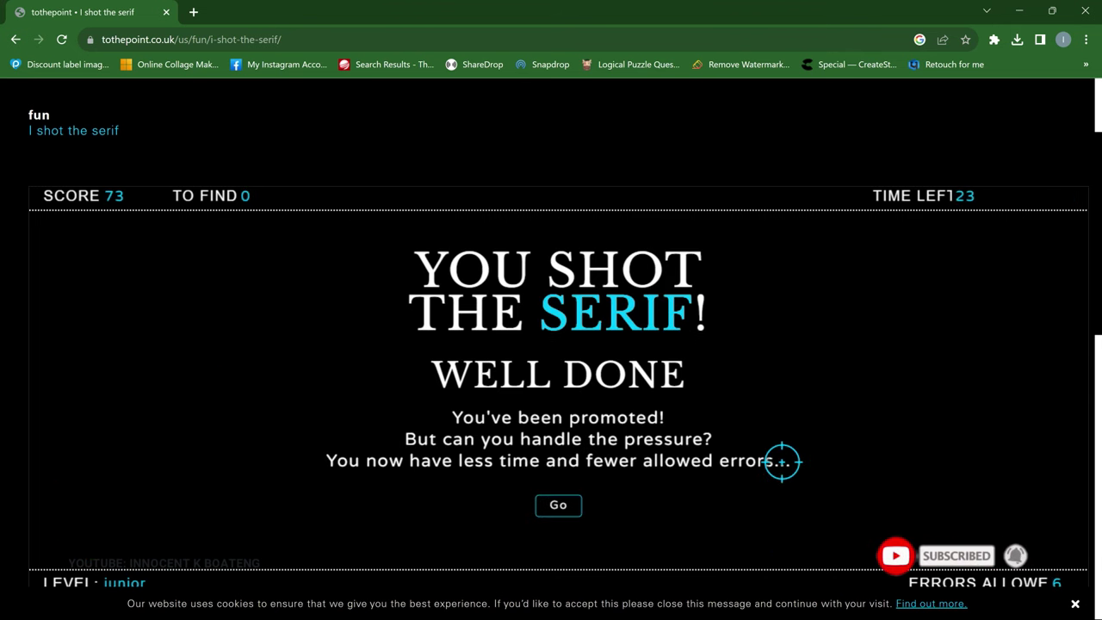
Switch to Photoshop, select all of the PHOTOSHOP text with the Type tool and open its font family choices
key("alt+Tab")
key("t")
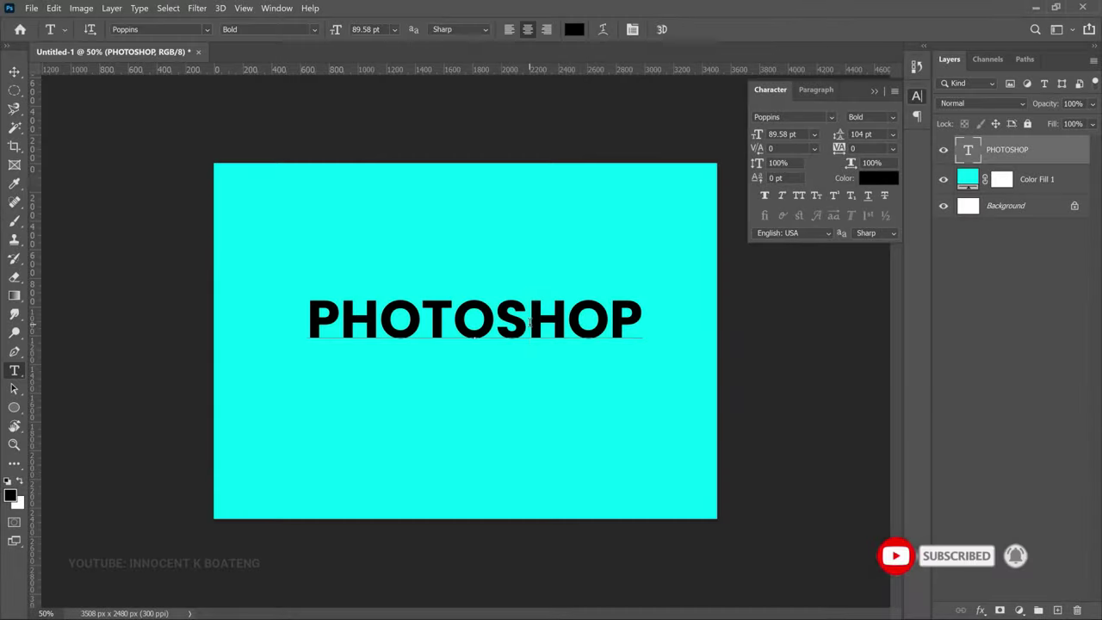
left_click(525, 364)
key("ctrl+a")
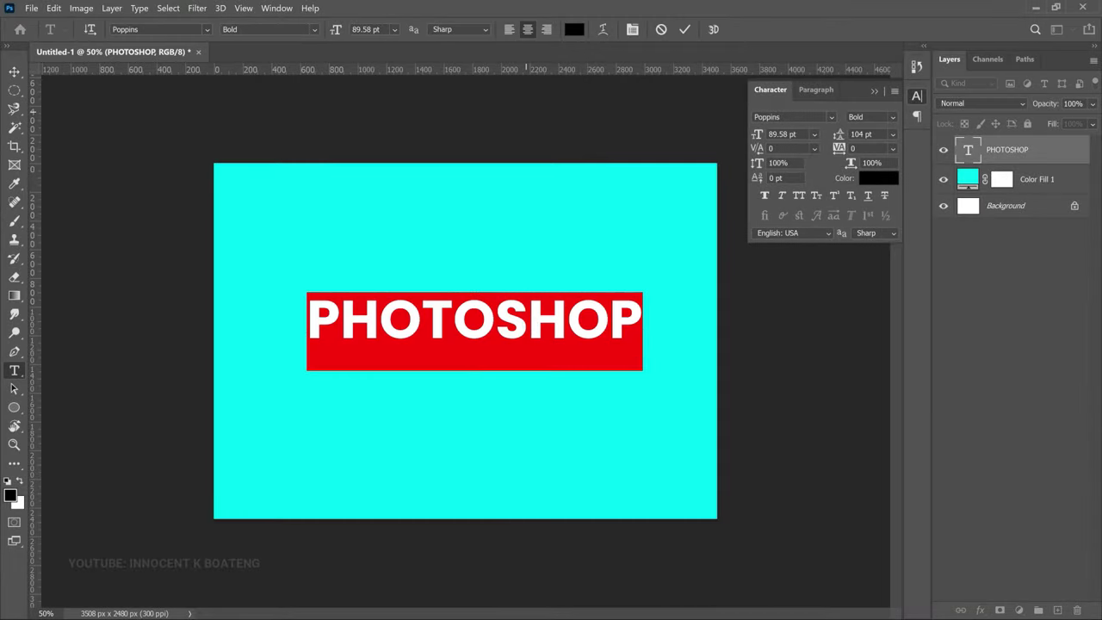
left_click(205, 29)
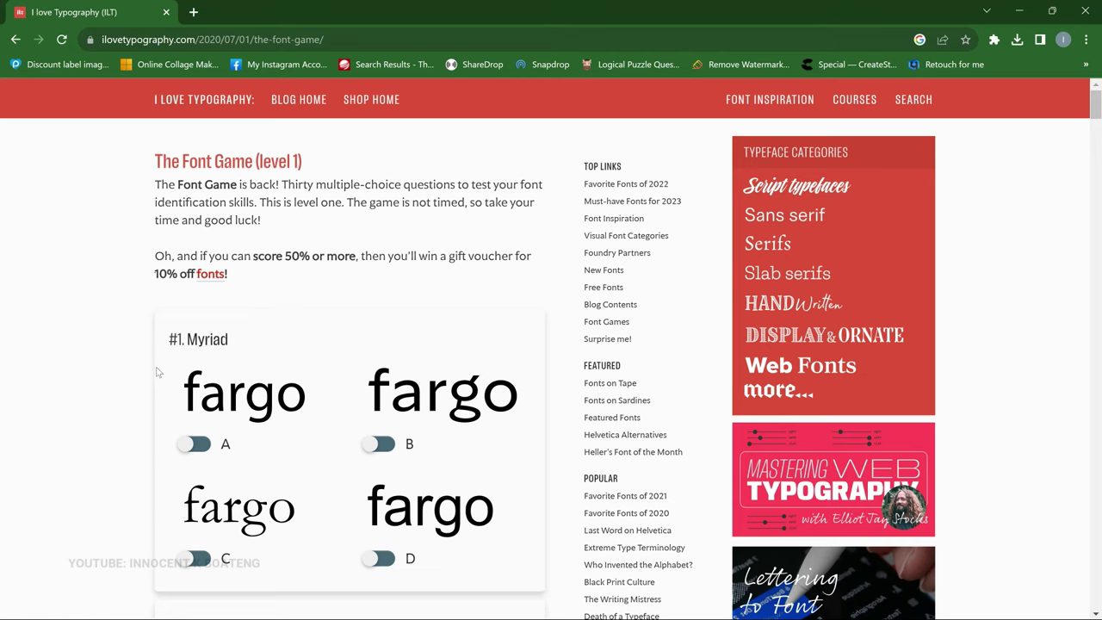
On The Font Game (level 1) page in the browser, answer A for Myriad and C for Helvetica
scroll(129, 364, "down", 2)
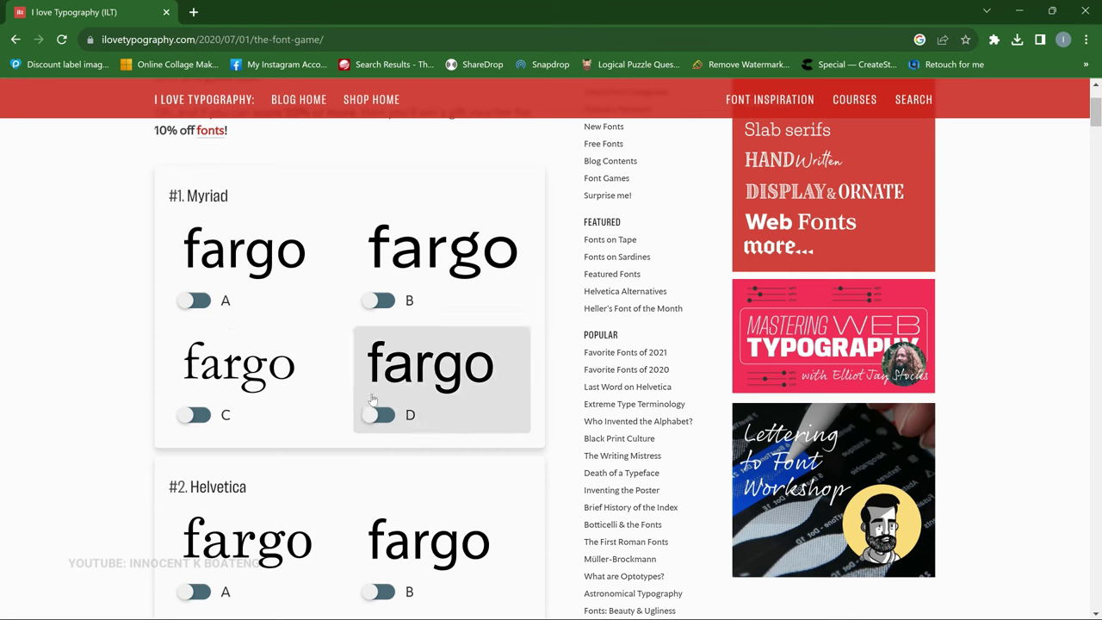
left_click(200, 303)
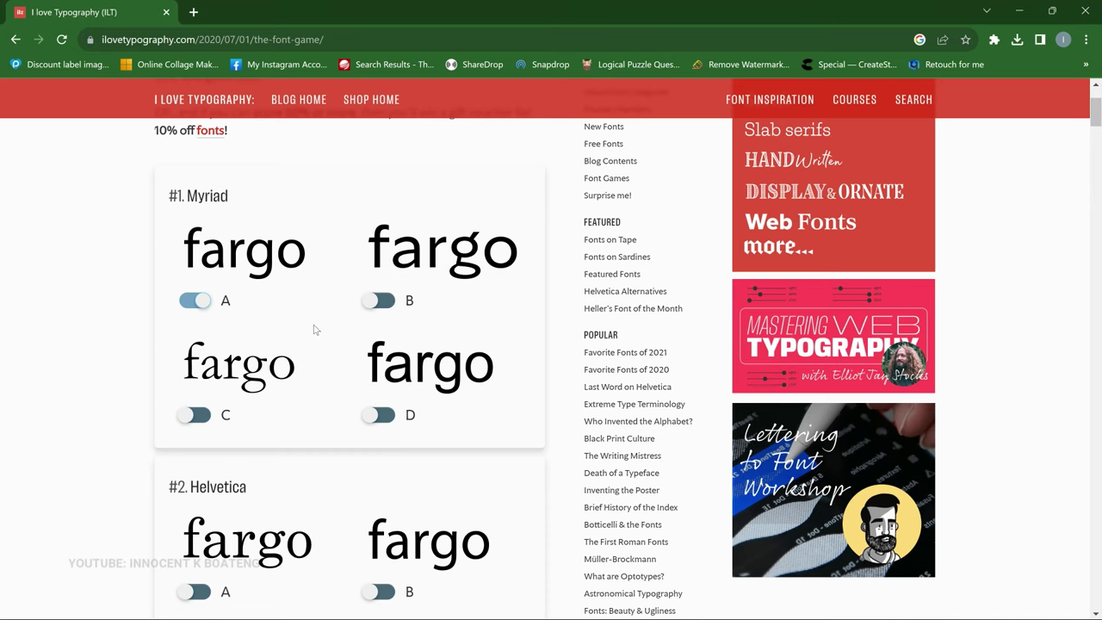
scroll(315, 330, "down", 3)
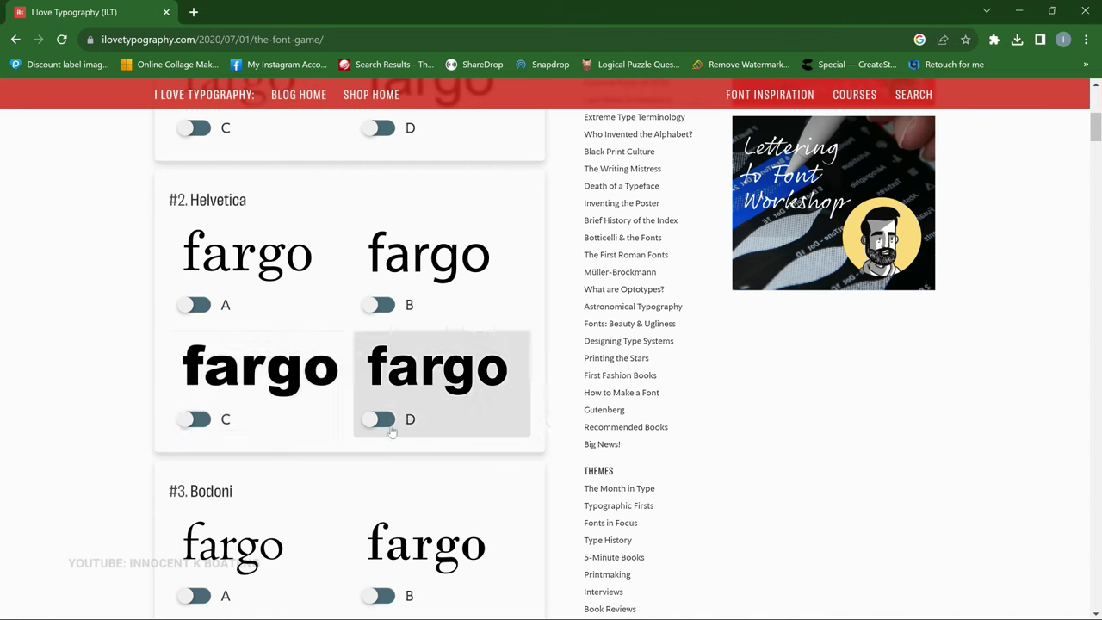
left_click(194, 418)
Answer C for question 3, Bodoni, and B for question 4, Century
scroll(196, 414, "down", 2)
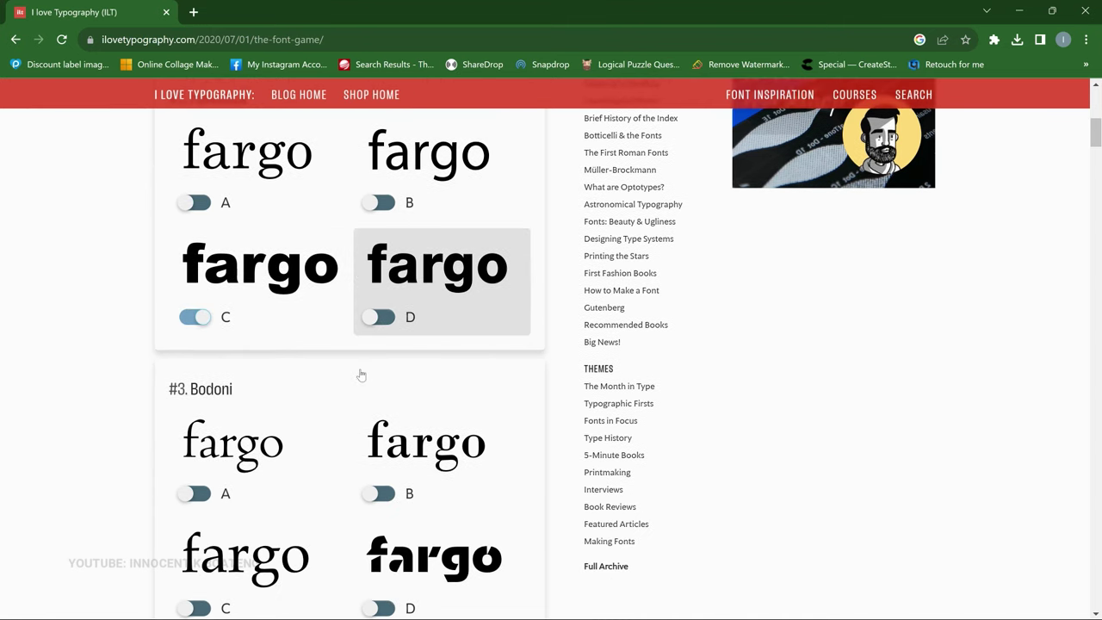
scroll(322, 391, "down", 2)
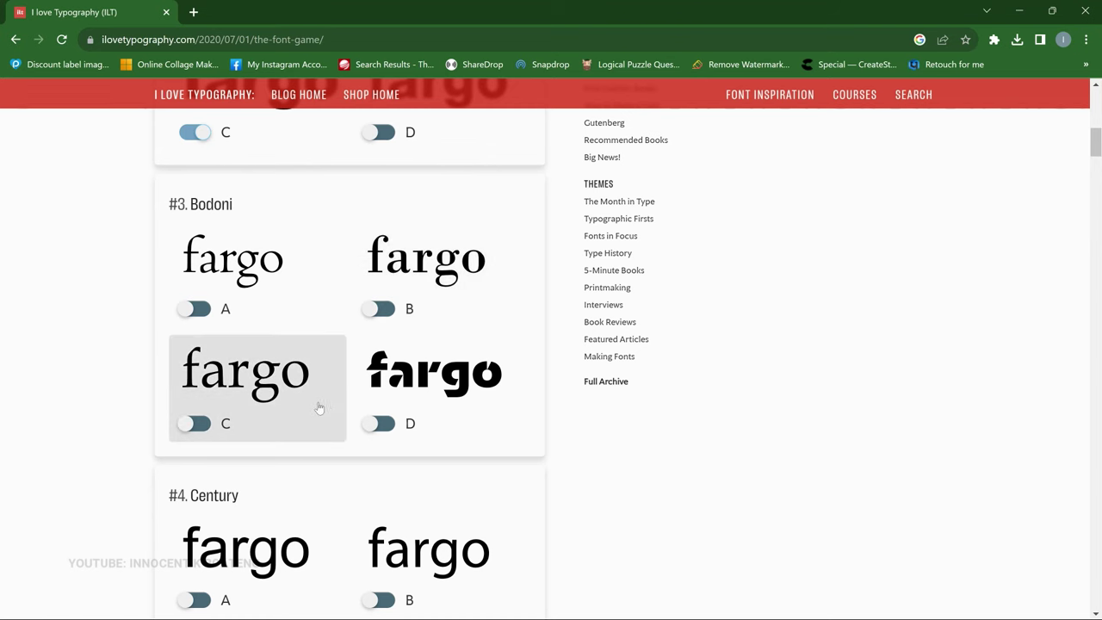
left_click(196, 422)
scroll(371, 284, "down", 2)
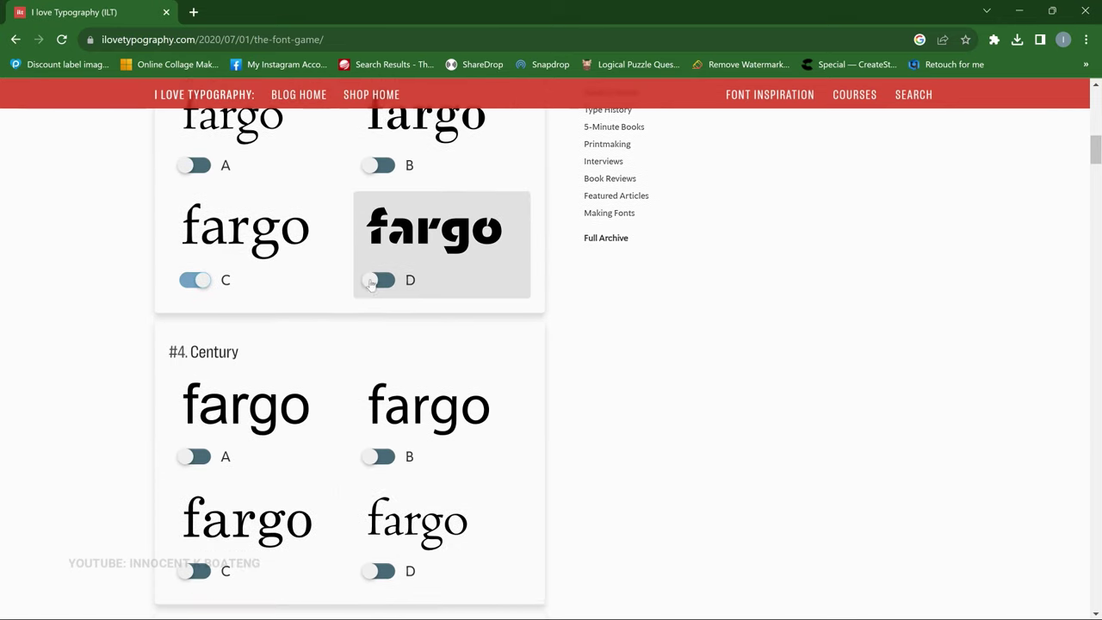
scroll(361, 379, "down", 1)
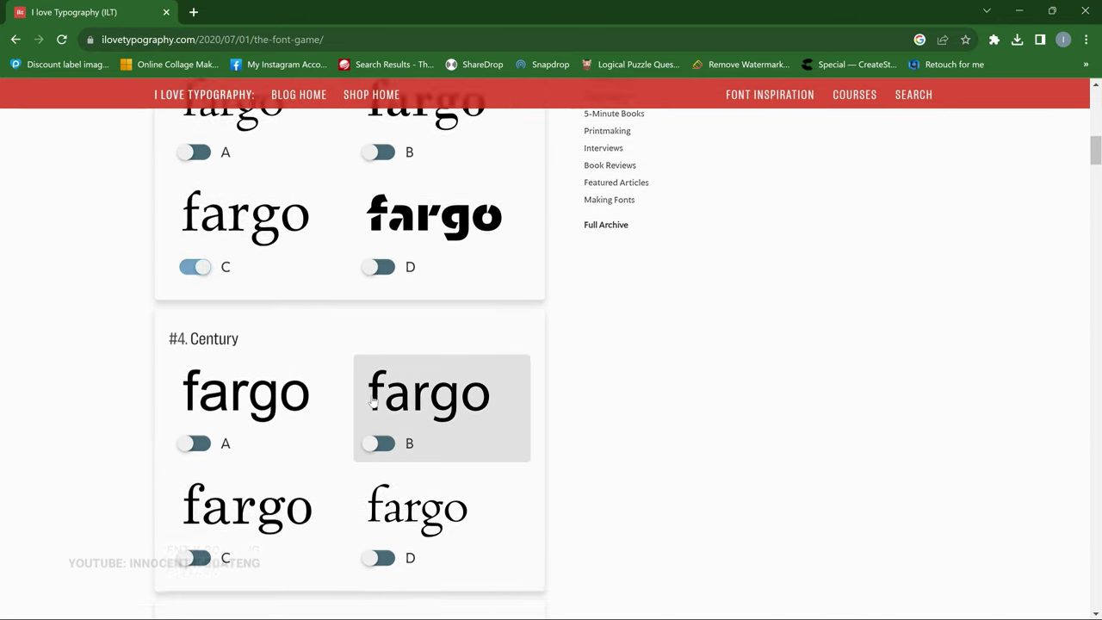
scroll(372, 402, "down", 2)
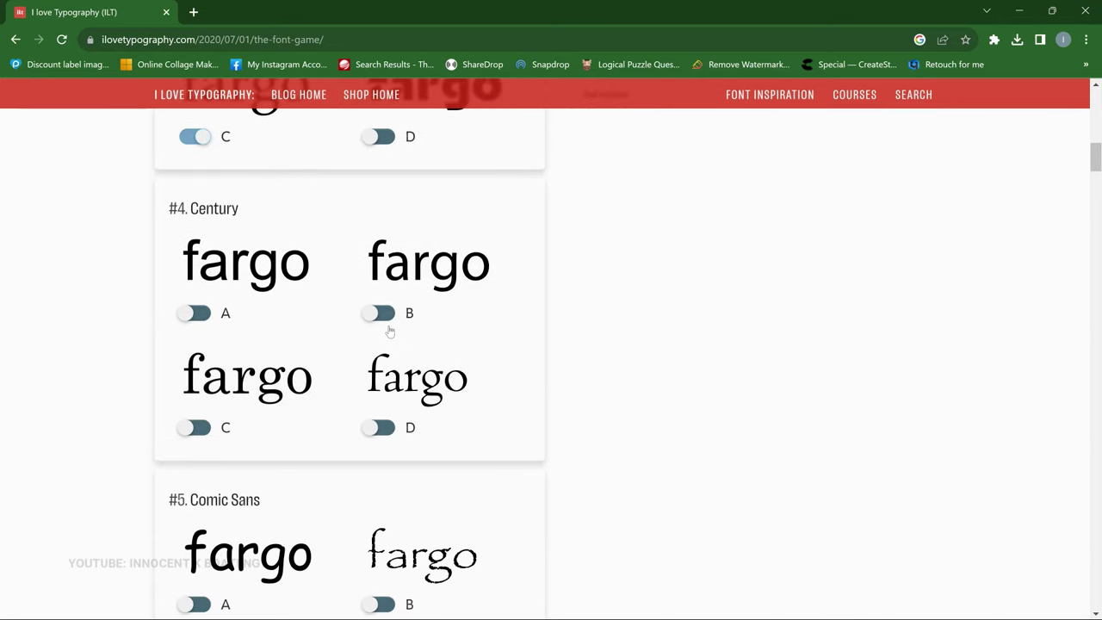
left_click(379, 314)
Answer A for question 5, Comic Sans, and C for question 6, Times New Roman
scroll(387, 335, "down", 2)
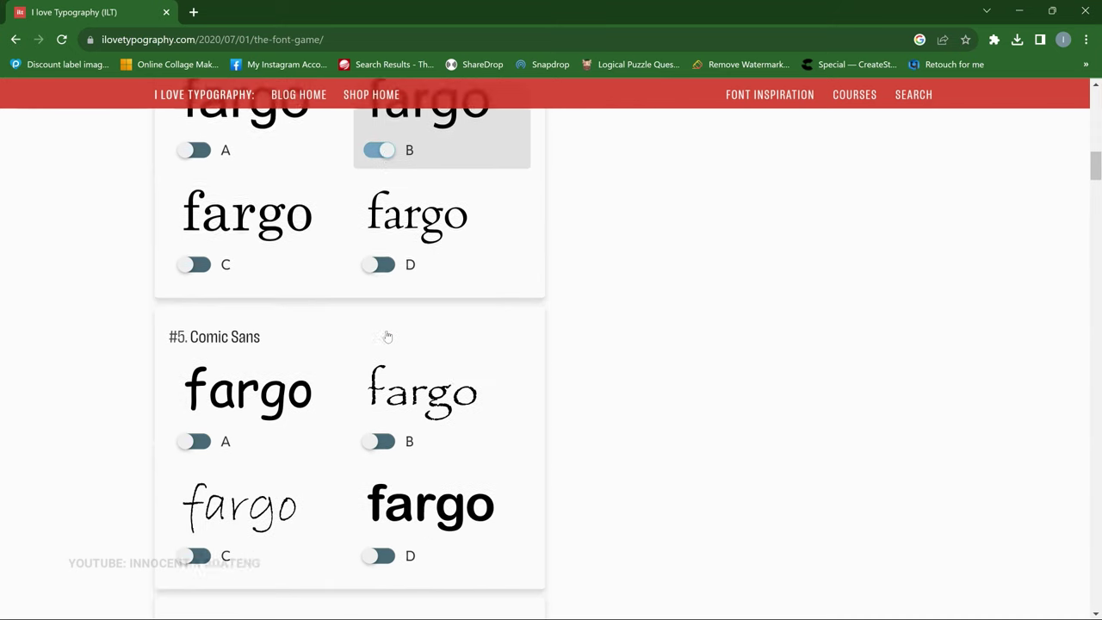
scroll(387, 336, "down", 2)
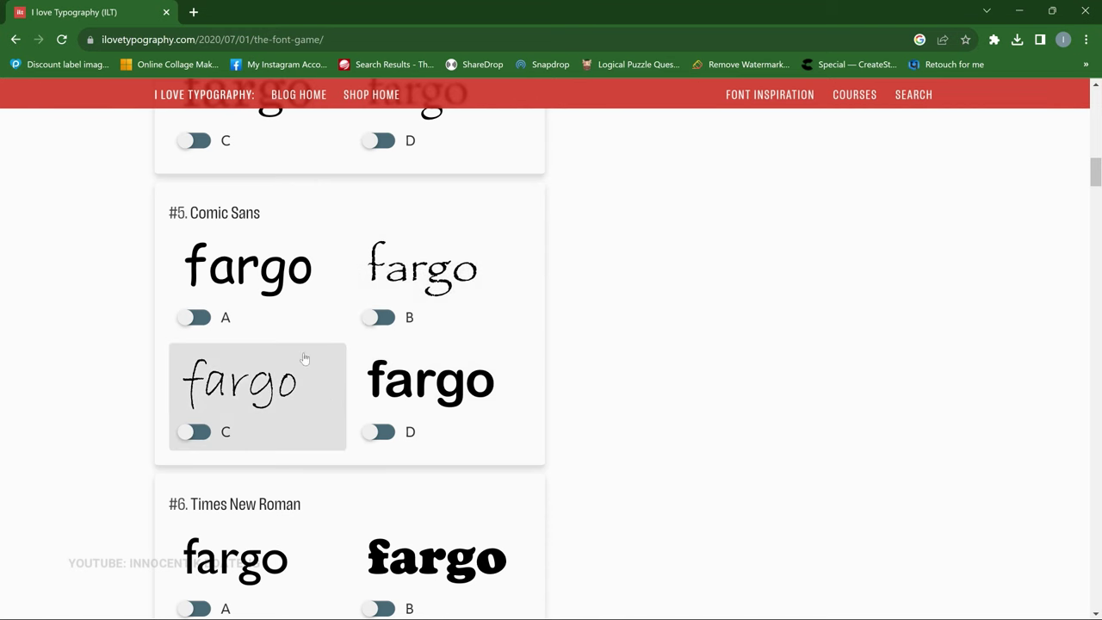
left_click(195, 317)
scroll(278, 292, "down", 1)
scroll(277, 291, "down", 1)
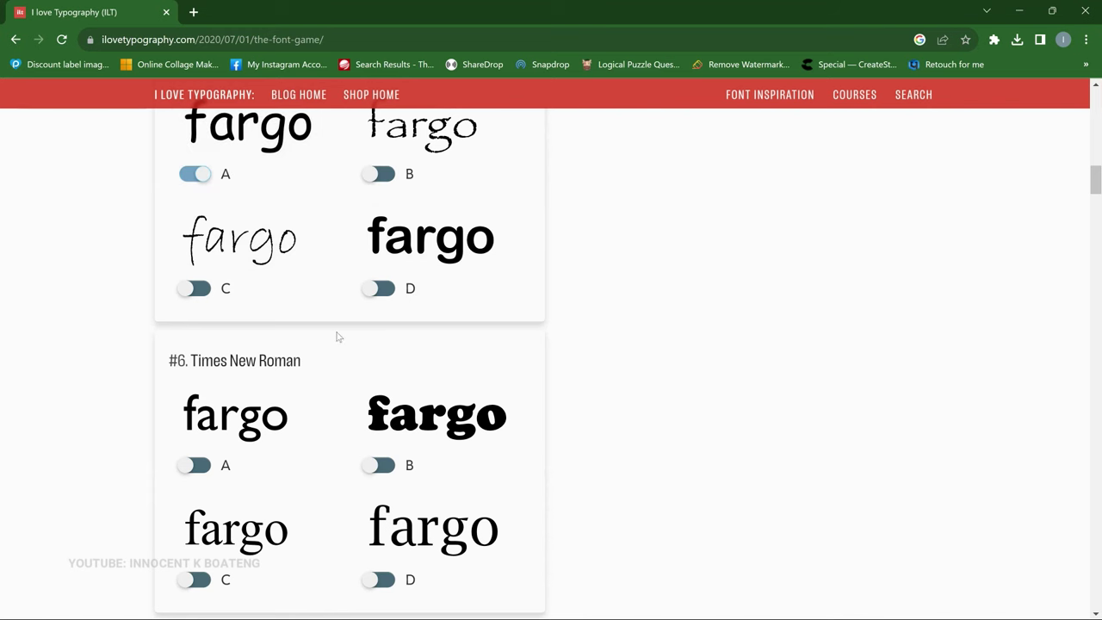
scroll(357, 359, "down", 2)
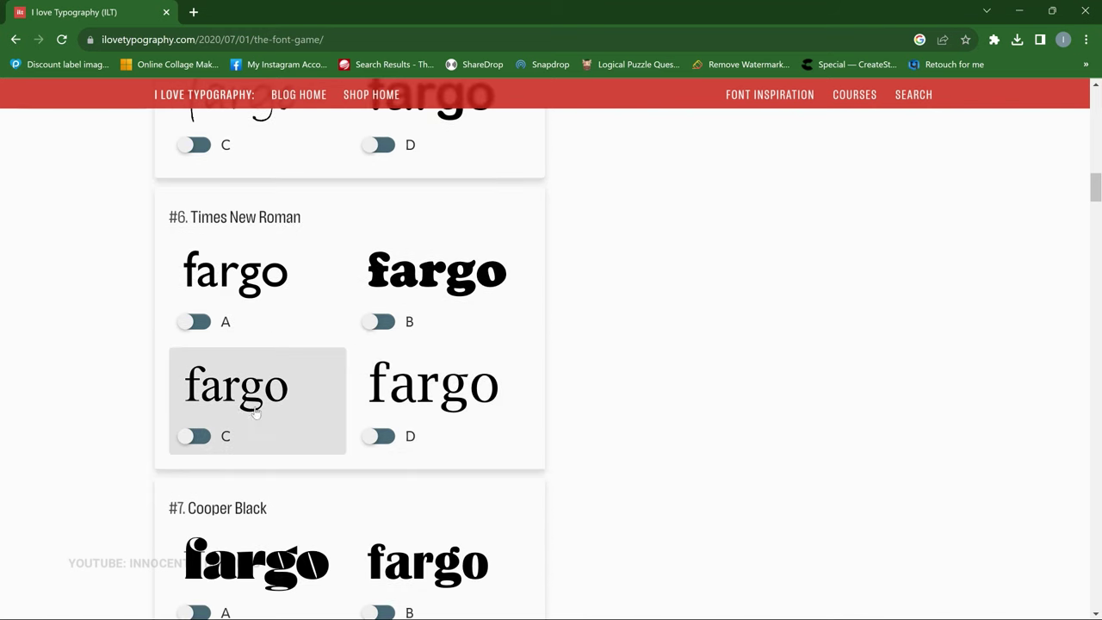
left_click(212, 436)
scroll(345, 391, "down", 2)
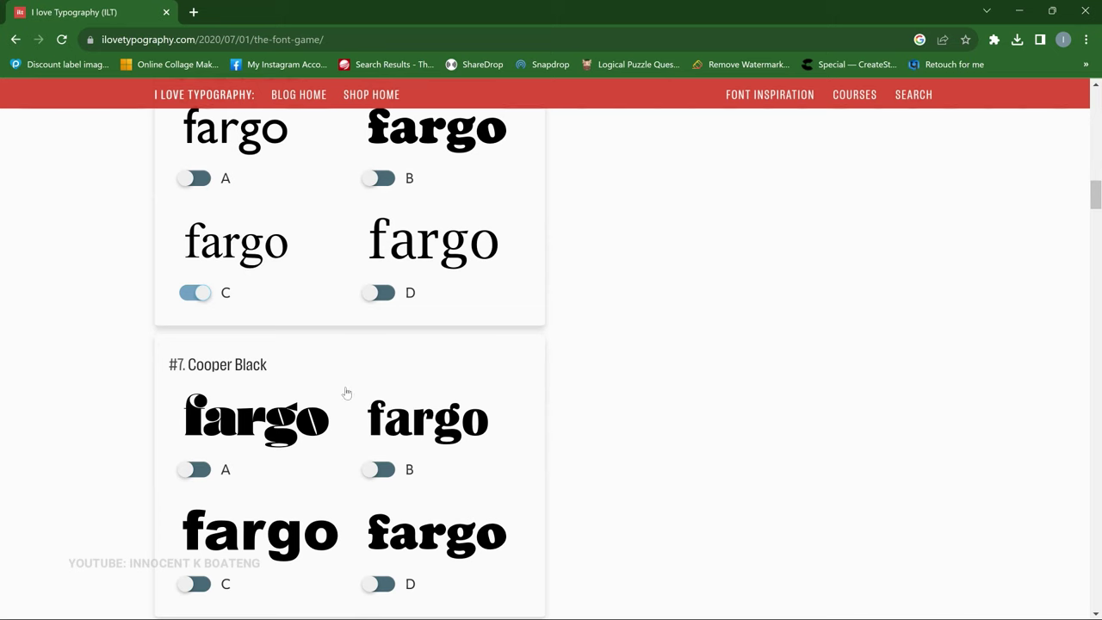
scroll(363, 400, "down", 2)
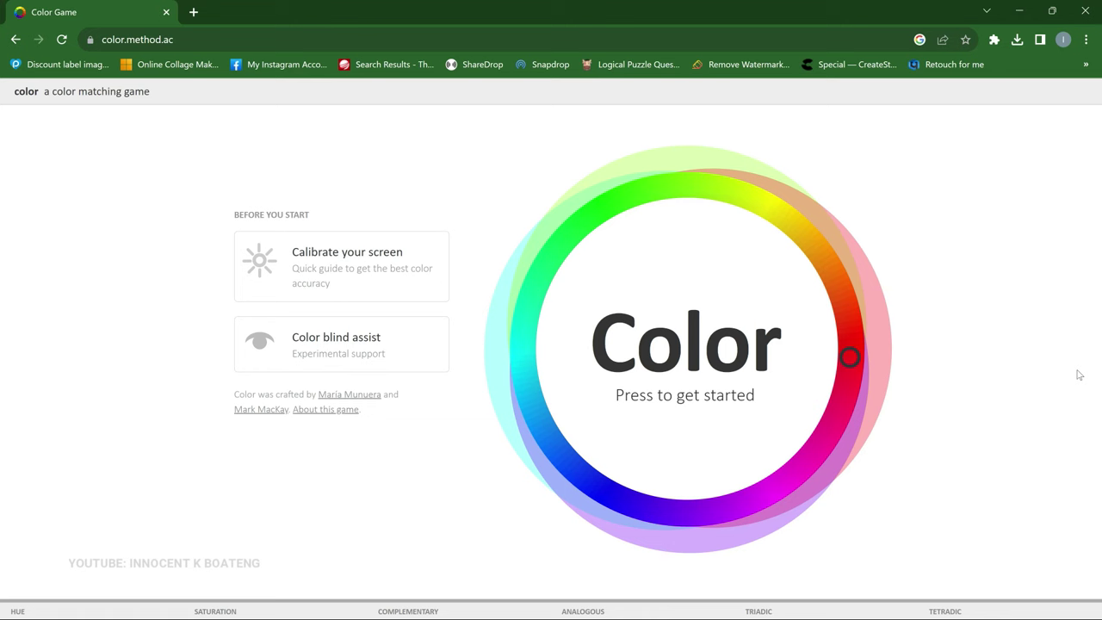
Start the Color matching game and match the blue, red and light blue targets on the wheel in the hue round
left_click(700, 405)
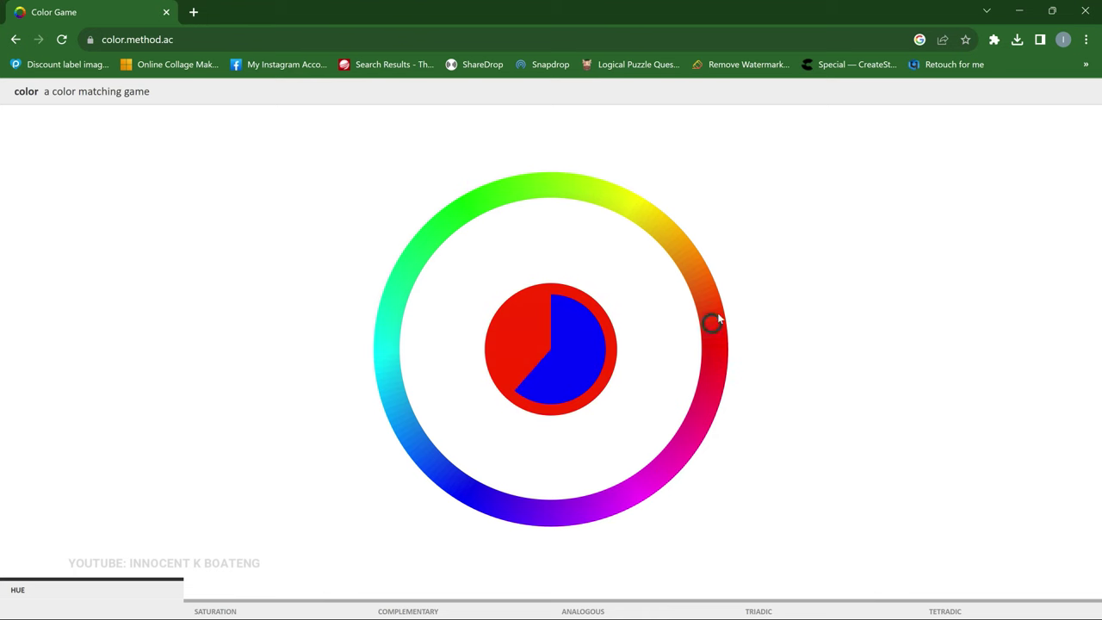
left_click(487, 500)
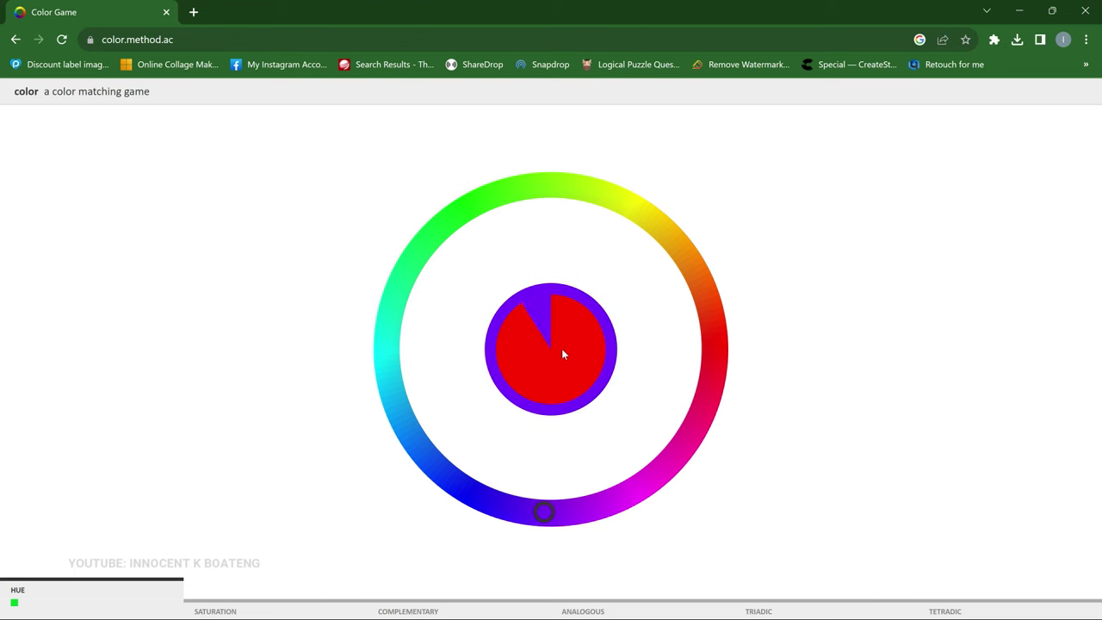
left_click(700, 372)
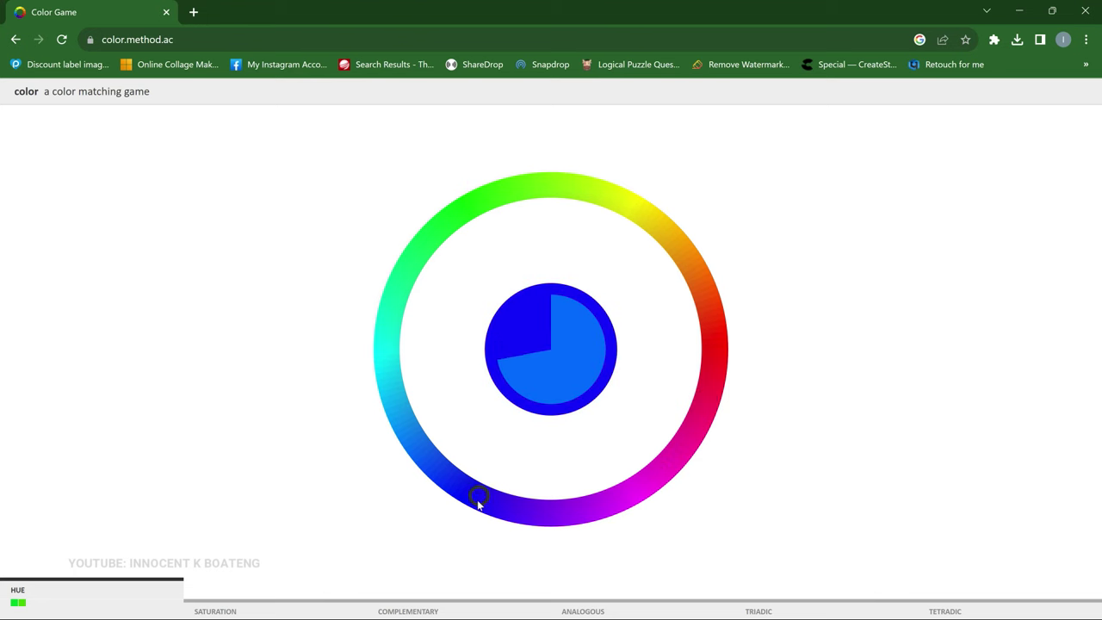
left_click(403, 460)
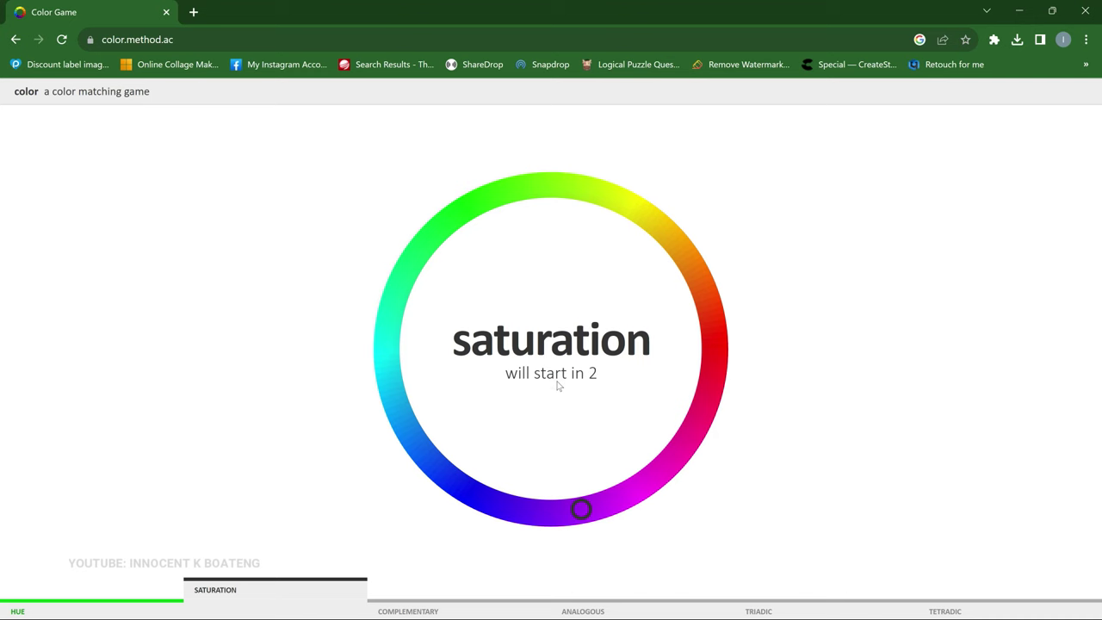
Match the target colours by hue and saturation in the saturation round, including the muted blue and the magenta
left_click(479, 504)
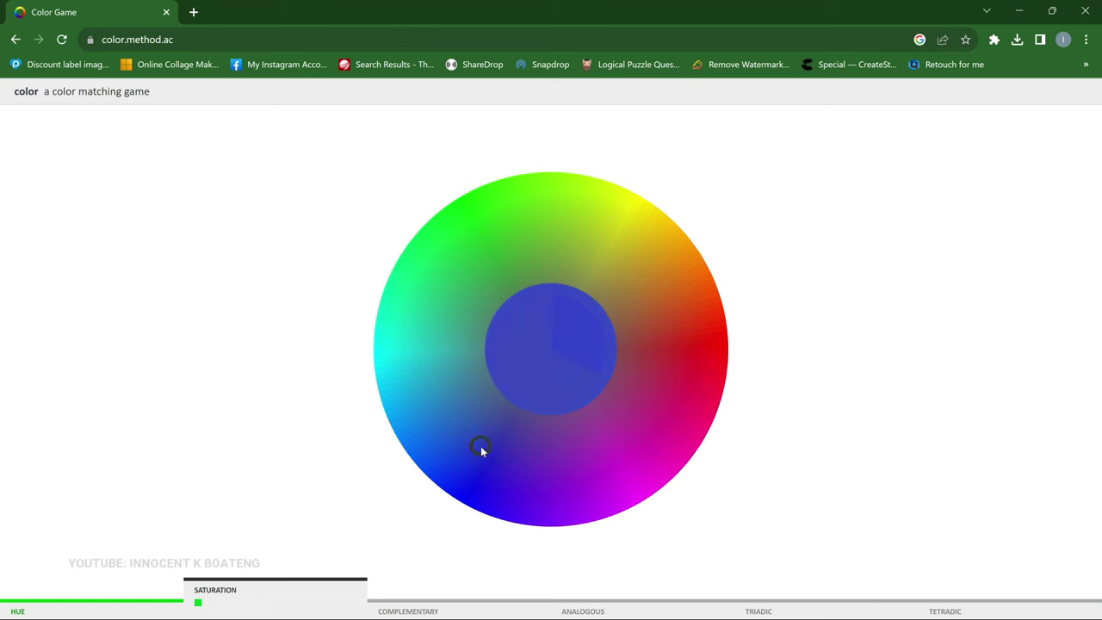
left_click(474, 453)
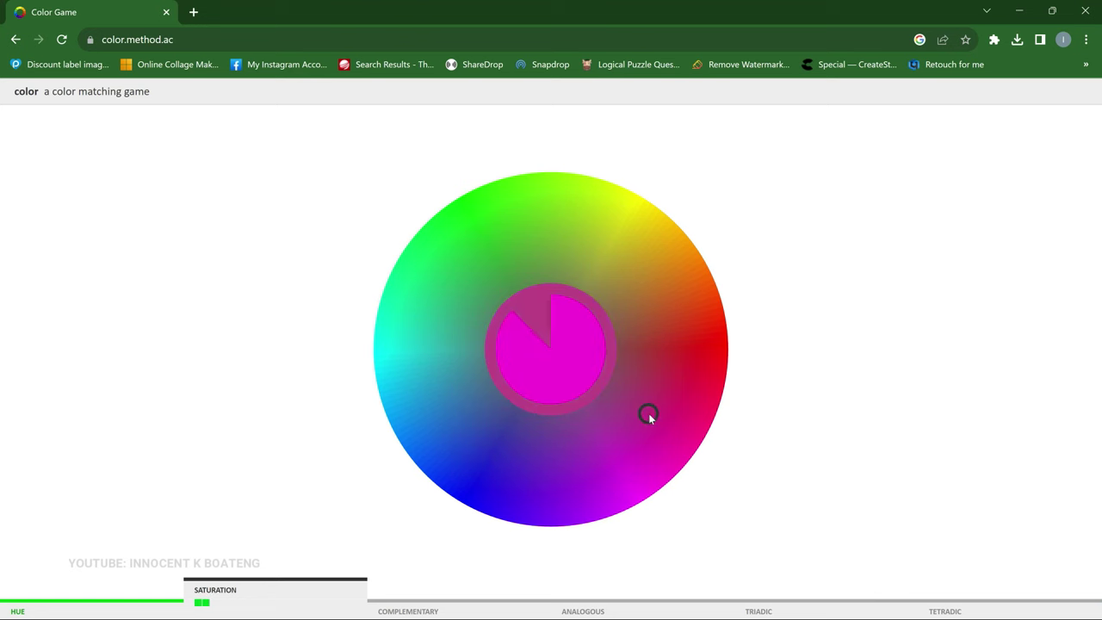
left_click(658, 475)
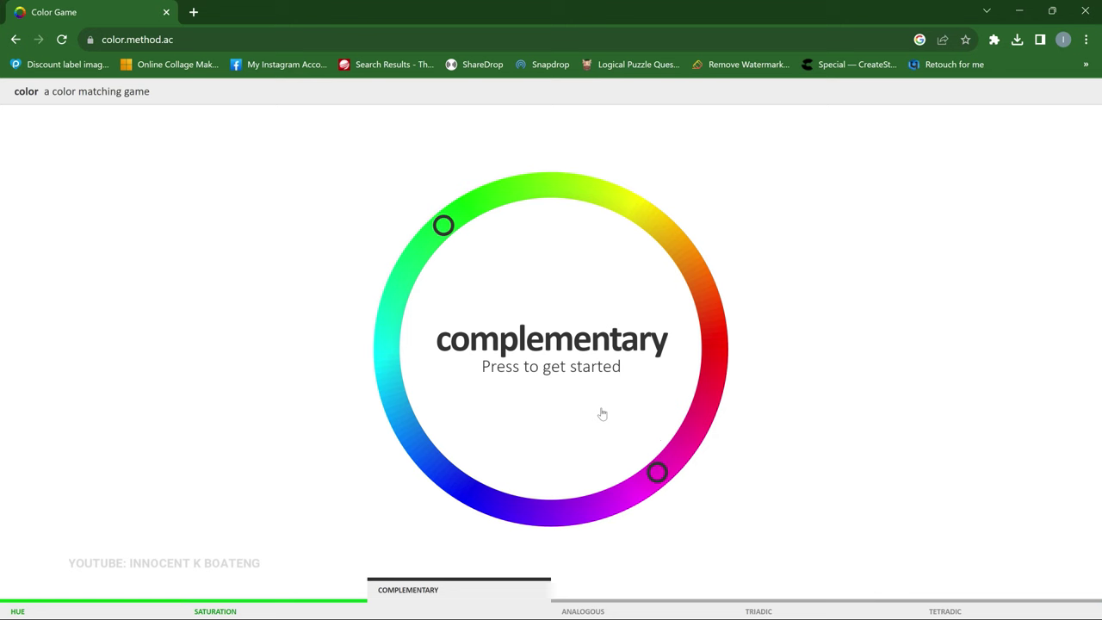
Start the complementary round and position the paired markers on the wheel to match each pair of opposite target colours
left_click(601, 409)
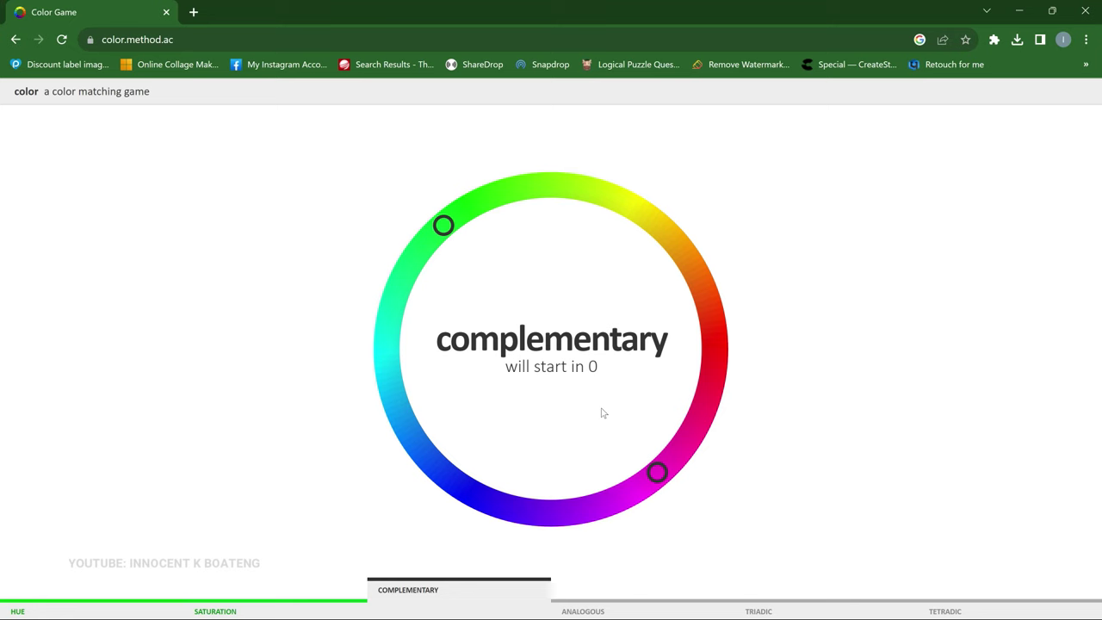
left_click(663, 436)
left_click_drag(673, 383, 679, 298)
mouse_move(473, 296)
left_mouse_down()
mouse_move(425, 270)
mouse_move(422, 249)
mouse_move(447, 216)
mouse_move(429, 275)
mouse_move(437, 248)
mouse_move(447, 264)
left_mouse_up()
mouse_move(661, 444)
left_mouse_down()
mouse_move(654, 339)
mouse_move(674, 369)
mouse_move(685, 324)
left_mouse_up()
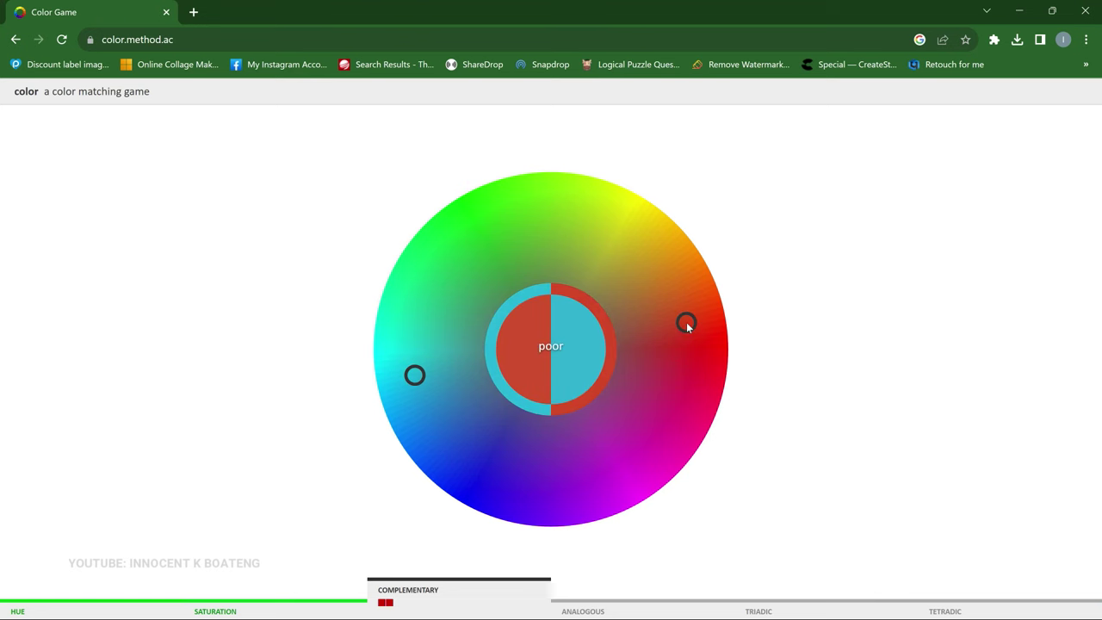
left_click_drag(610, 425, 501, 439)
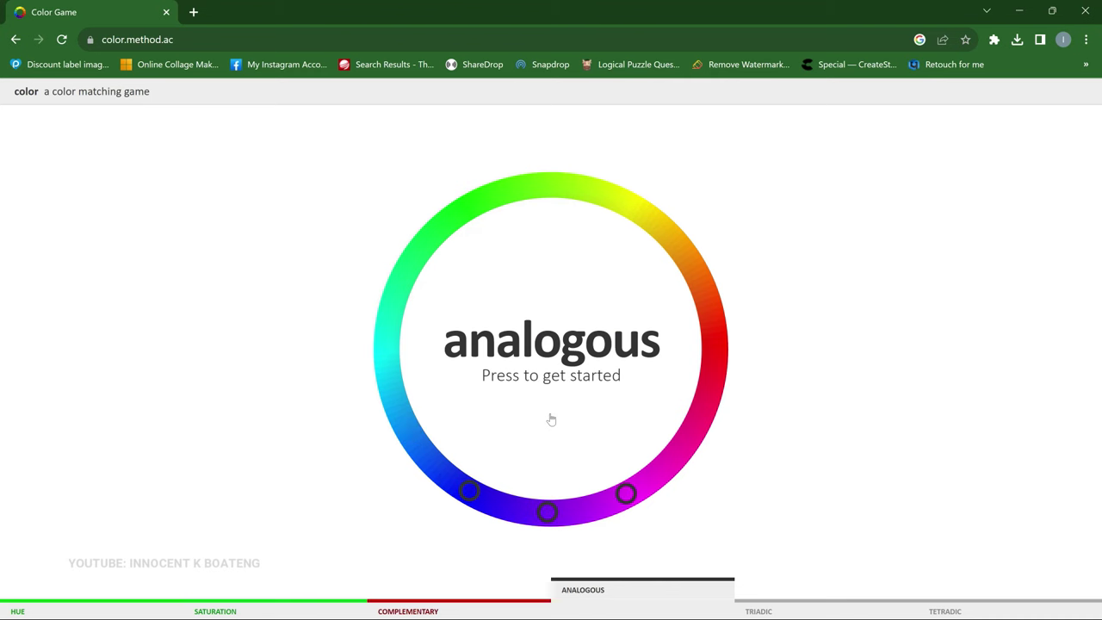
Start the analogous round and position the three linked markers on the wheel to match each set of neighbouring target colours
left_click(551, 417)
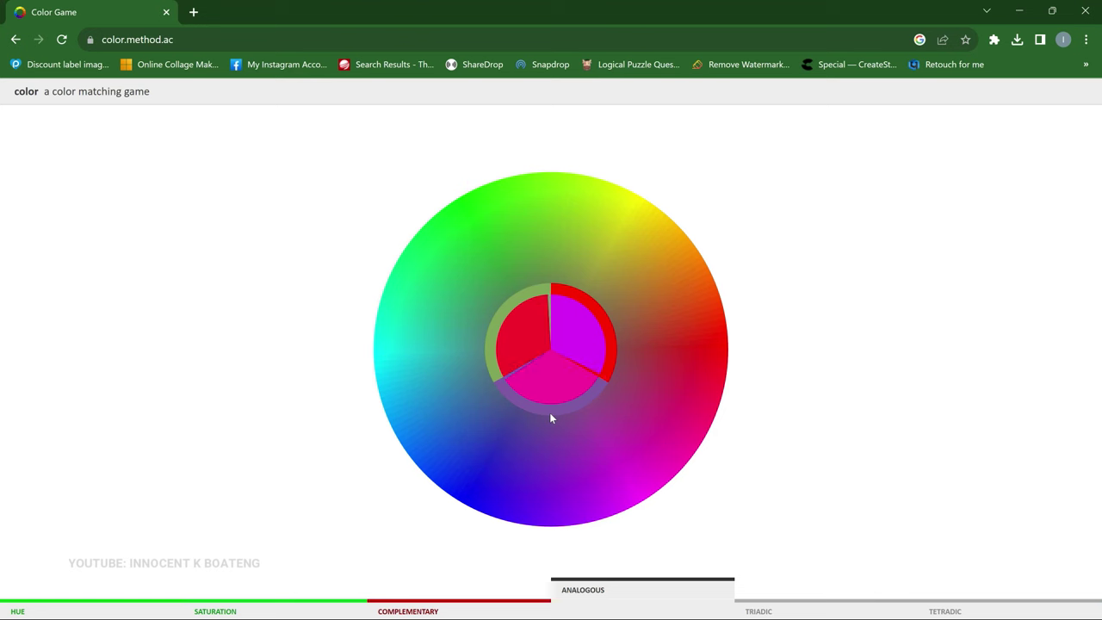
left_click(509, 462)
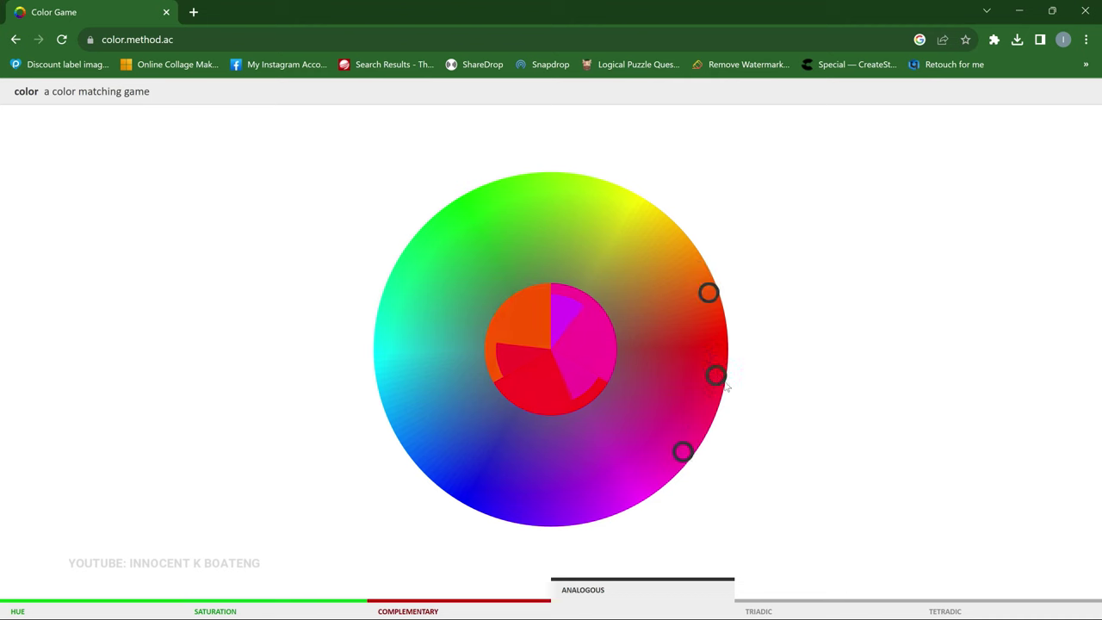
left_click(691, 418)
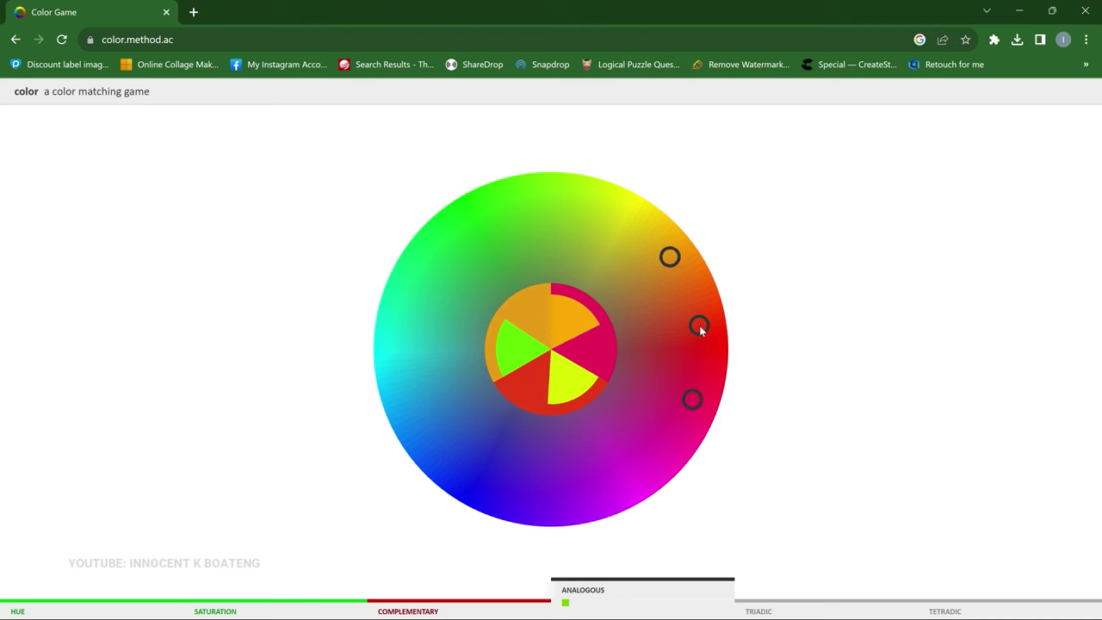
left_click(706, 317)
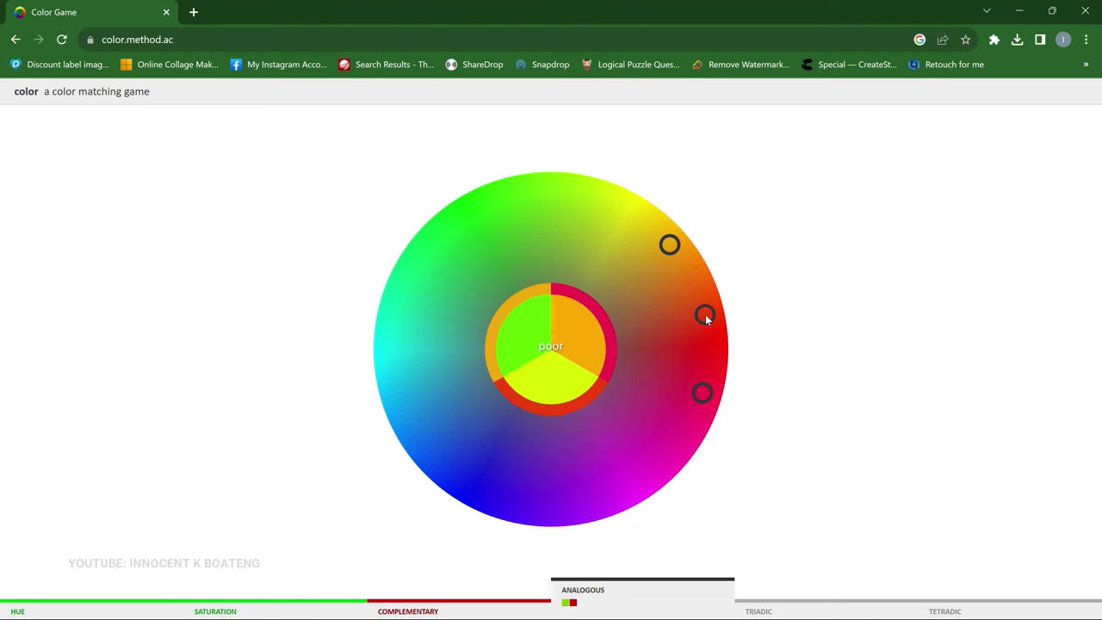